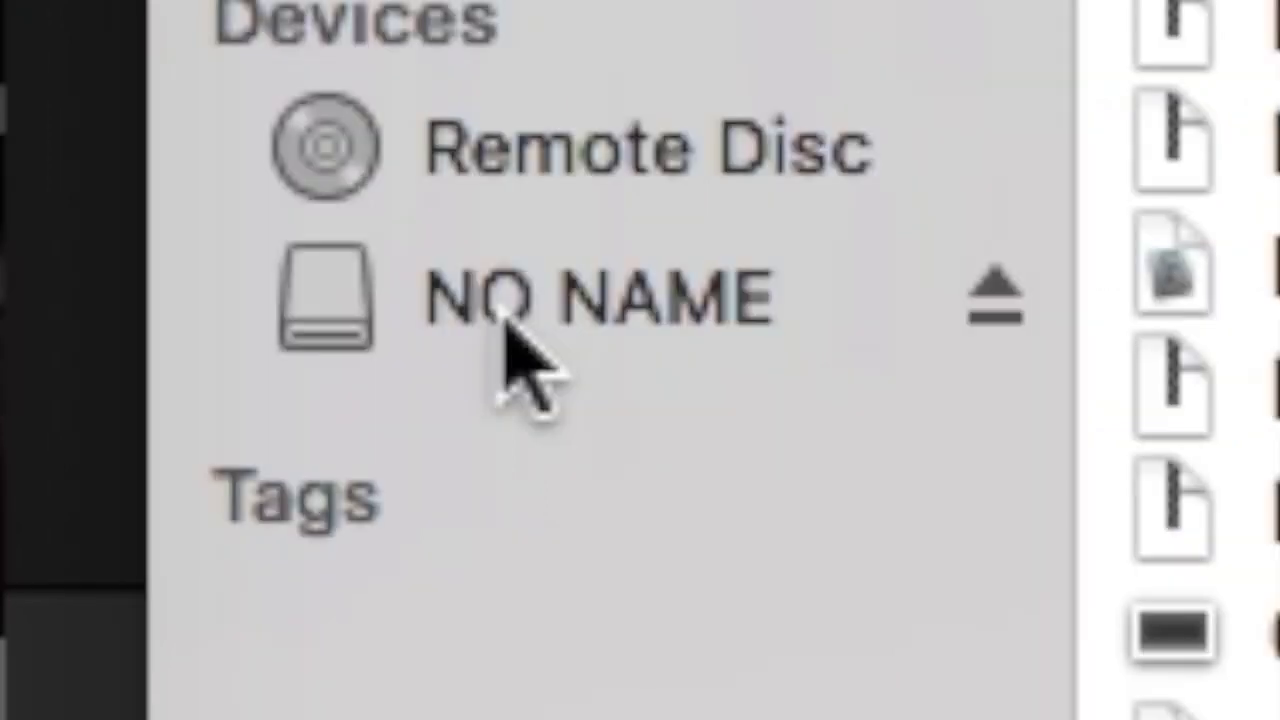
- Browse the NO NAME drive to the DCIM subfolder 234_0603 containing the recorded MVI video files
{"action": "left_click", "coordinate": [432, 407]}
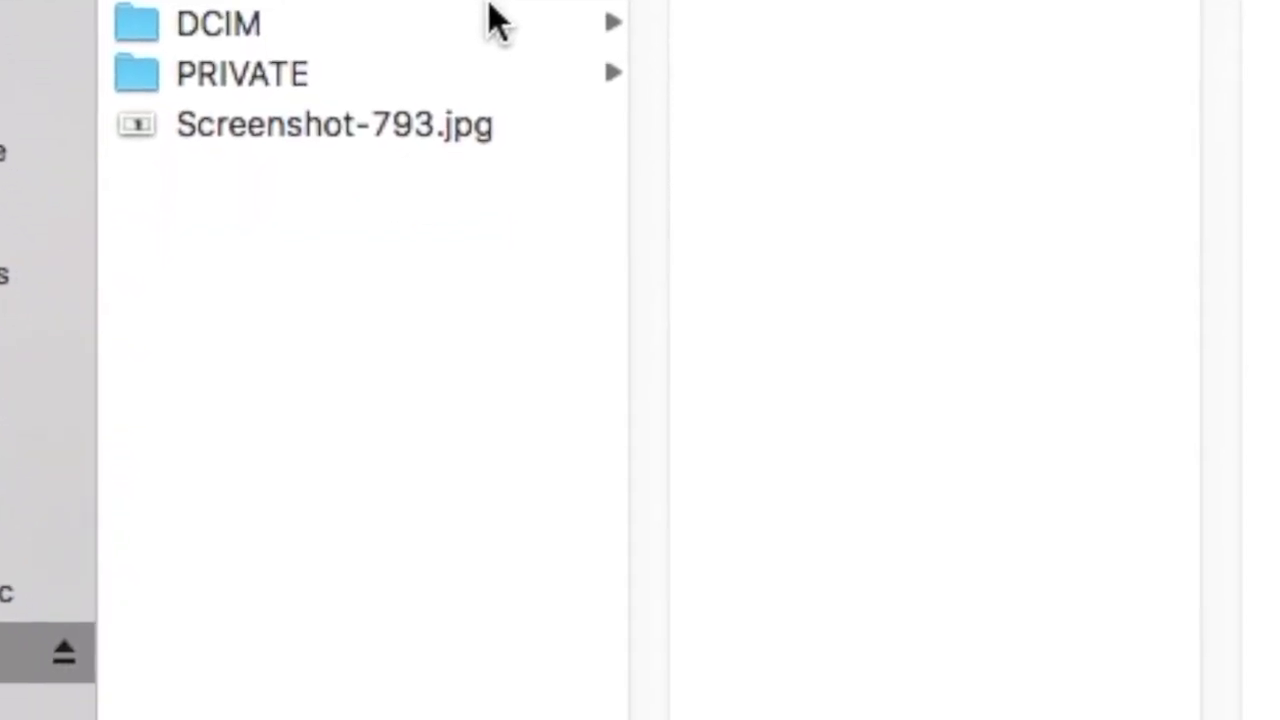
{"action": "left_click", "coordinate": [504, 233]}
{"action": "scroll", "coordinate": [786, 563], "scroll_direction": "down", "scroll_amount": 15}
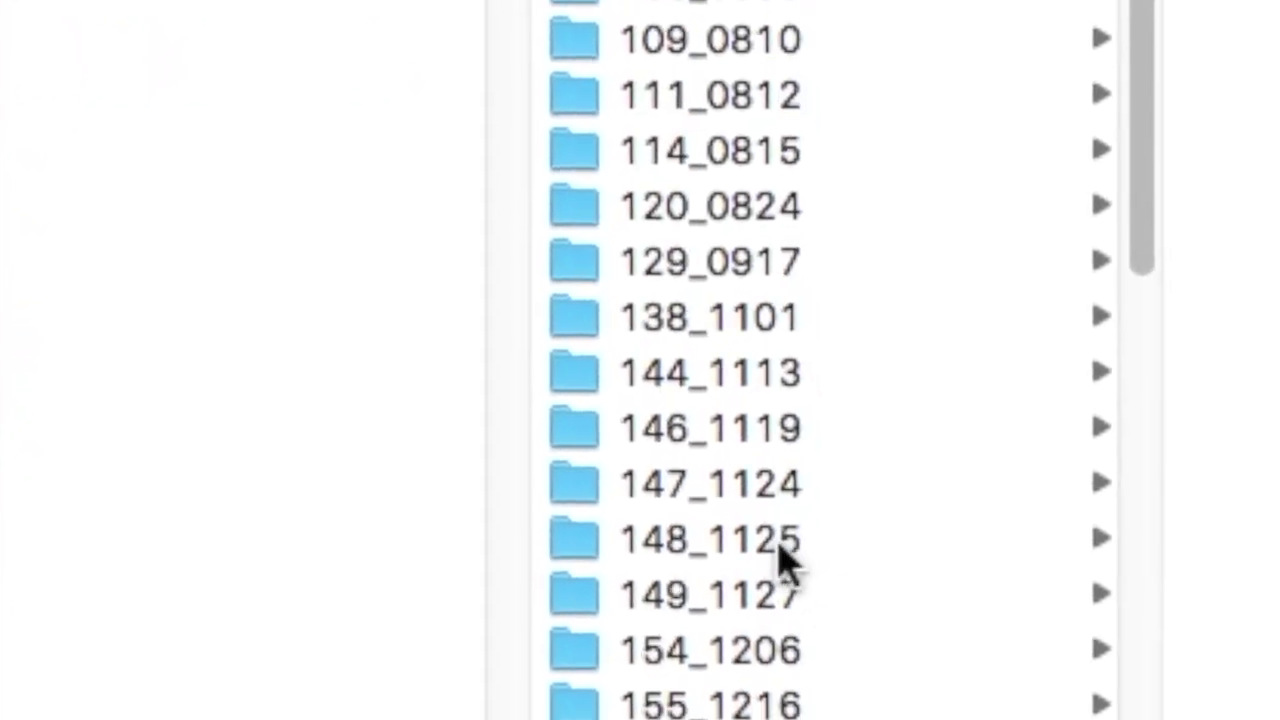
{"action": "left_click", "coordinate": [580, 578]}
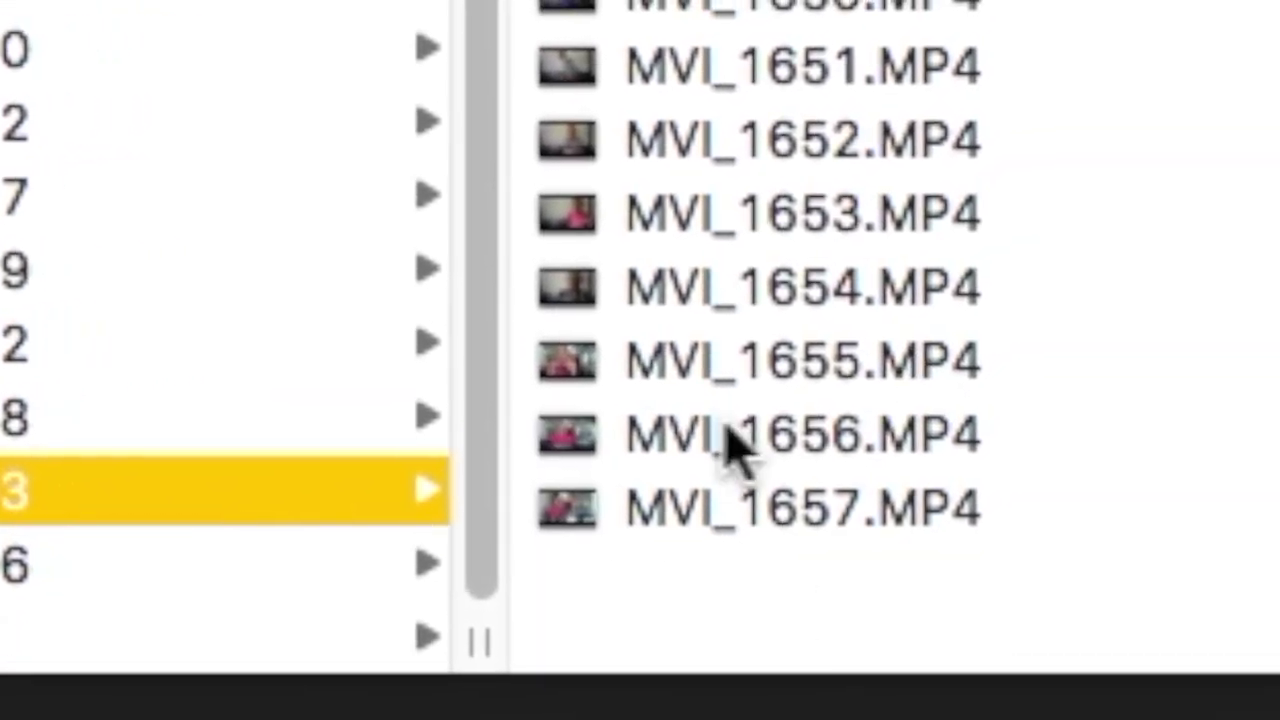
- Switch to iMovie's projects overview and create a new movie project
{"action": "left_click", "coordinate": [80, 11]}
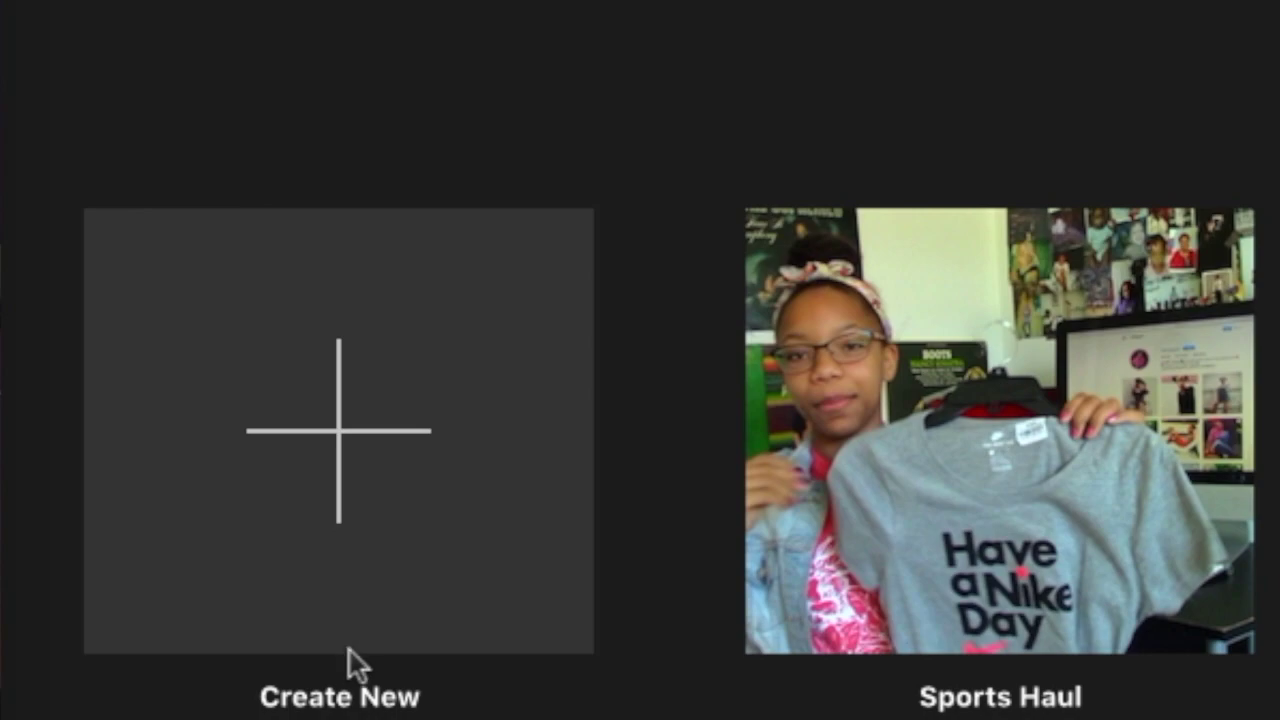
{"action": "left_click", "coordinate": [367, 657]}
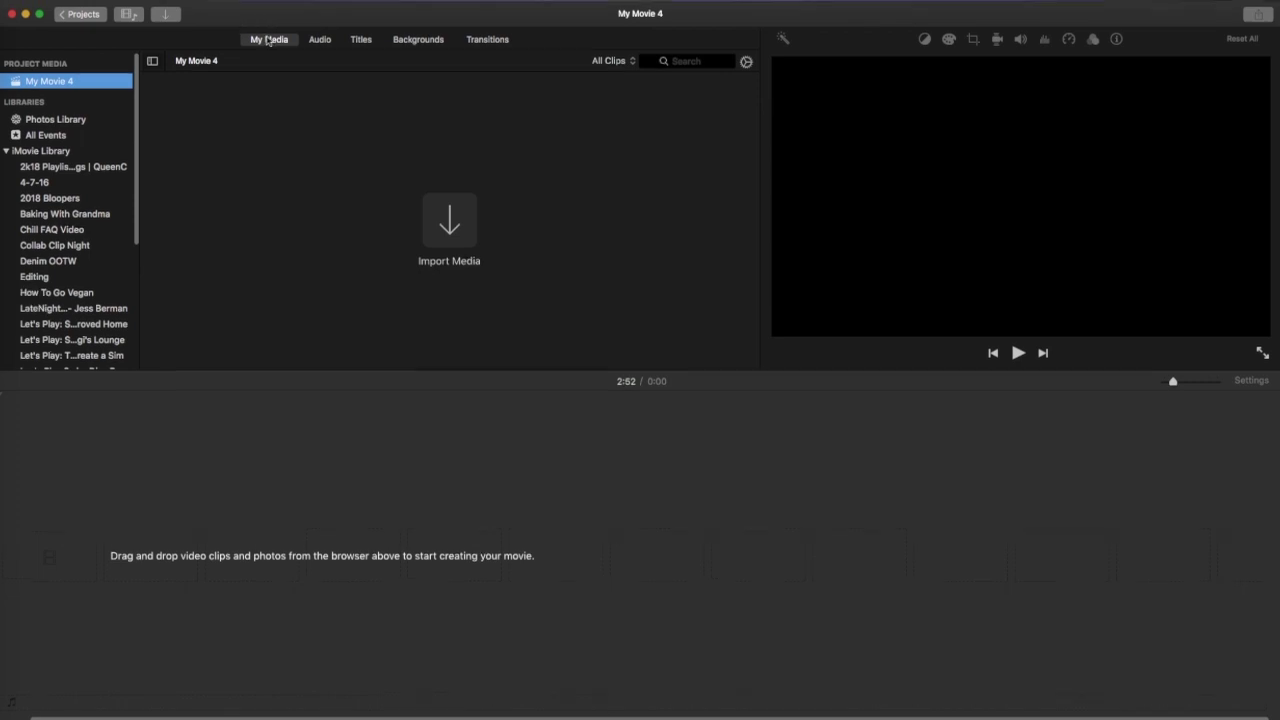
- Move the project window down to uncover the desktop and import the Main Channel Edits folder into the project media
{"action": "left_click_drag", "start_coordinate": [263, 20], "coordinate": [263, 107]}
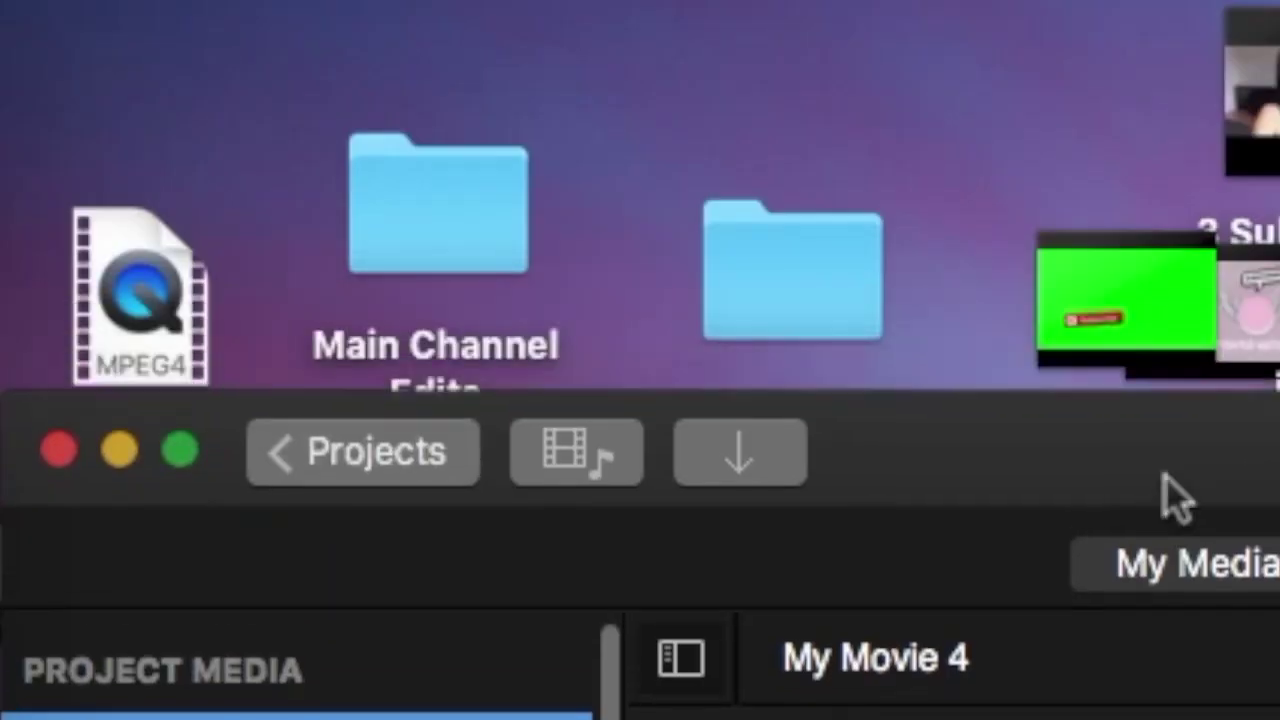
{"action": "left_click_drag", "start_coordinate": [98, 46], "coordinate": [331, 280]}
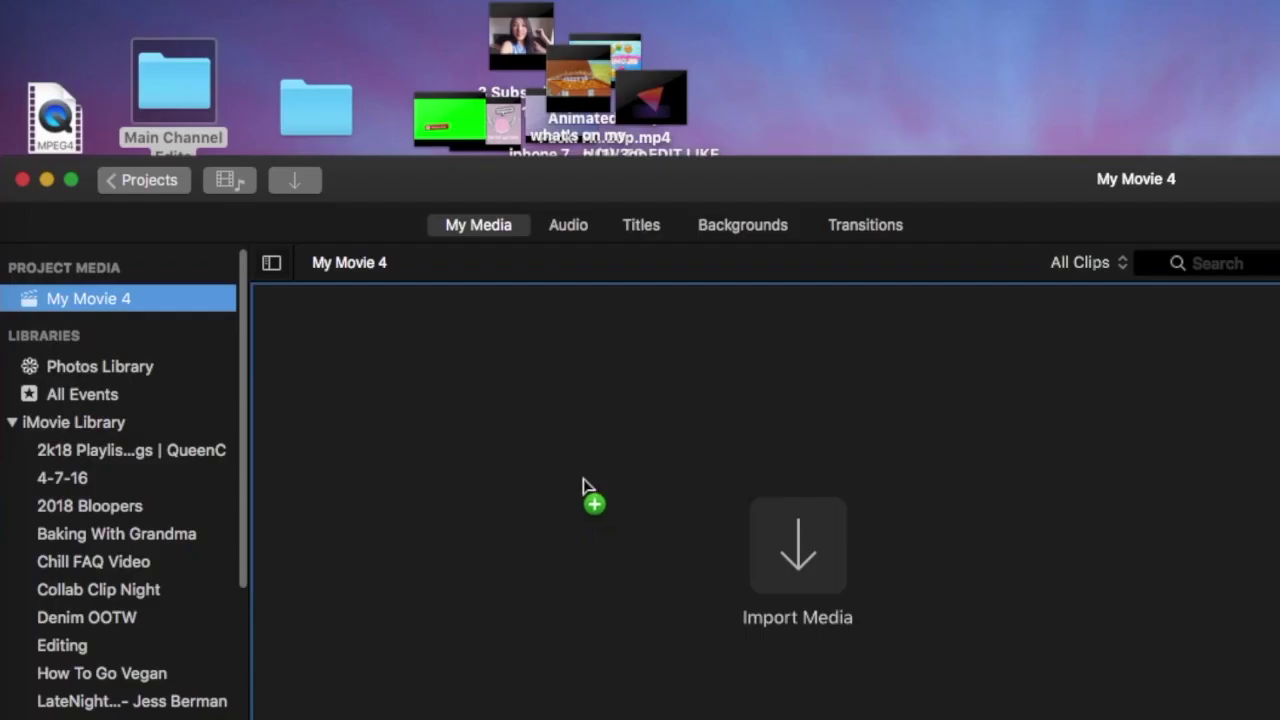
{"action": "left_click_drag", "start_coordinate": [647, 467], "coordinate": [521, 466]}
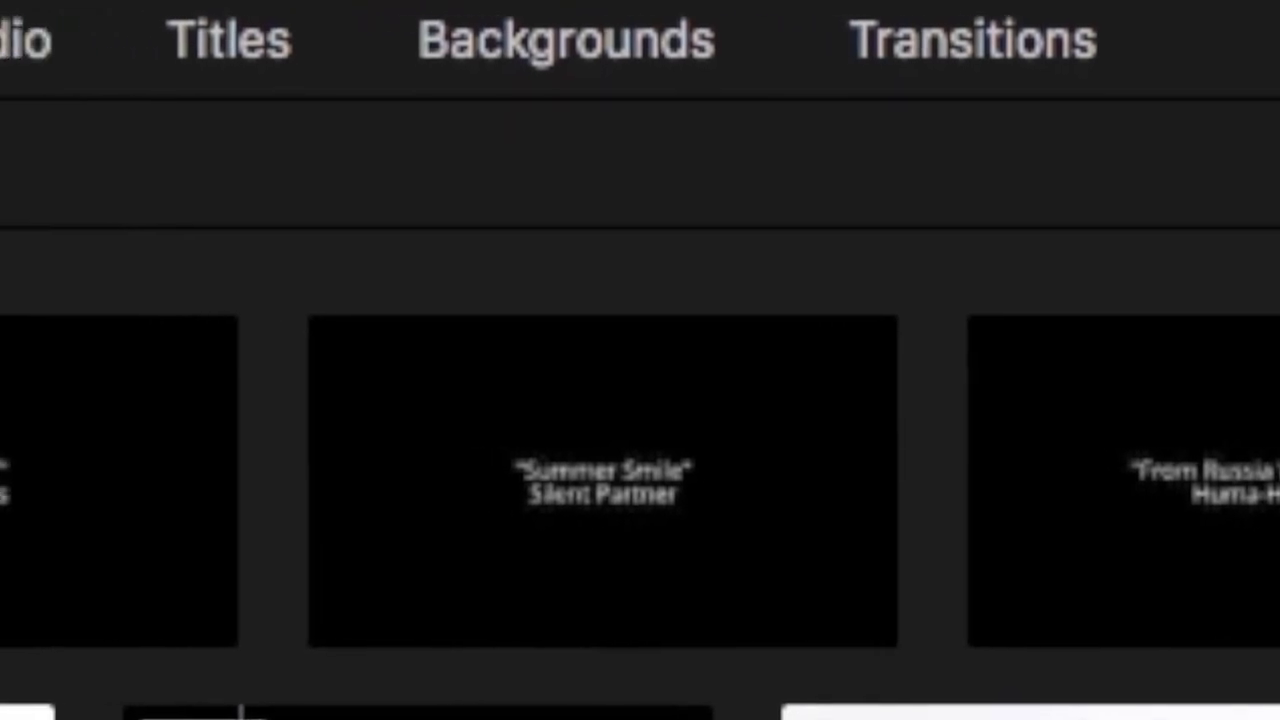
- Inspect the imported Summer Smile and Sound Off music clips in the project media and clear the selection
{"action": "left_click", "coordinate": [625, 502]}
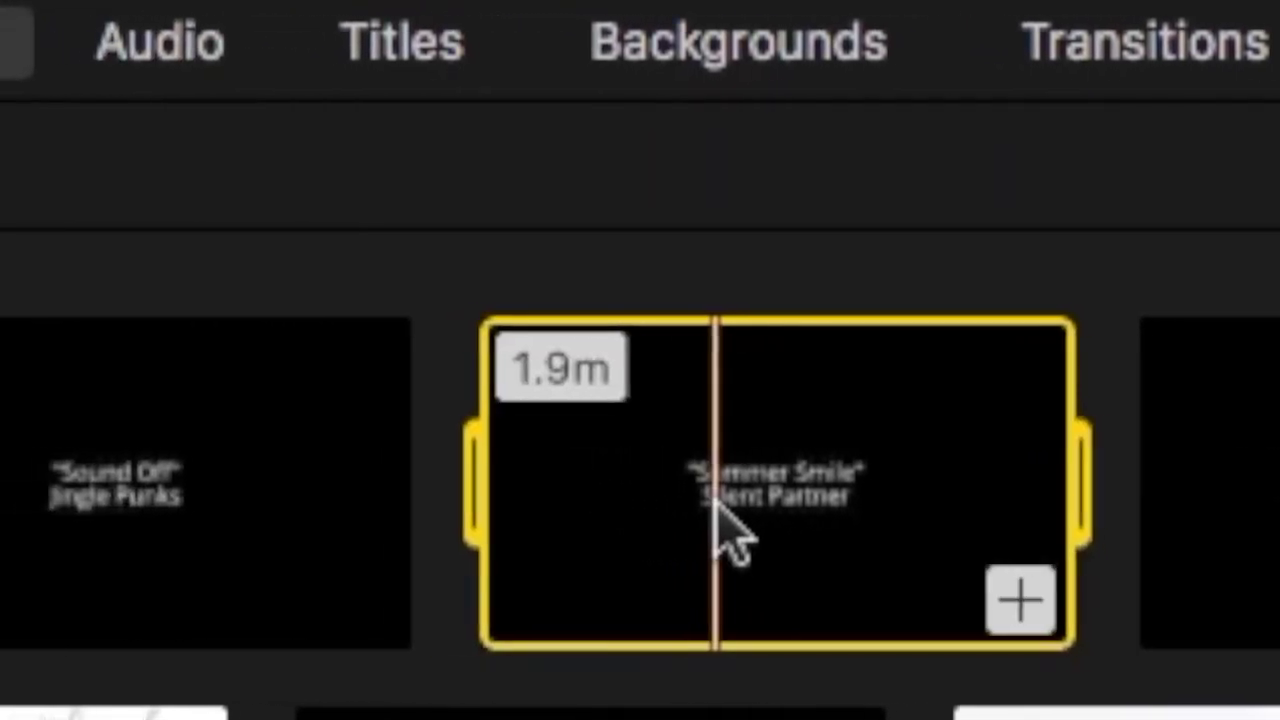
{"action": "left_click", "coordinate": [226, 527]}
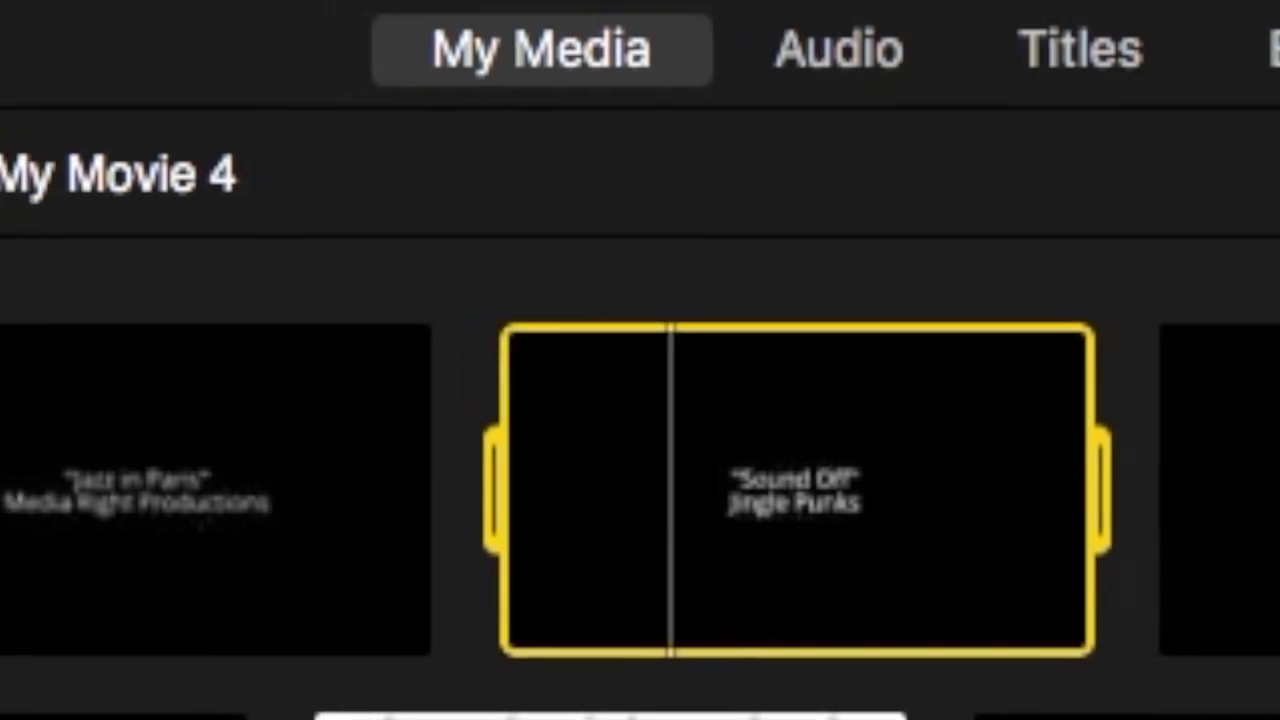
{"action": "key", "text": "super+shift+a"}
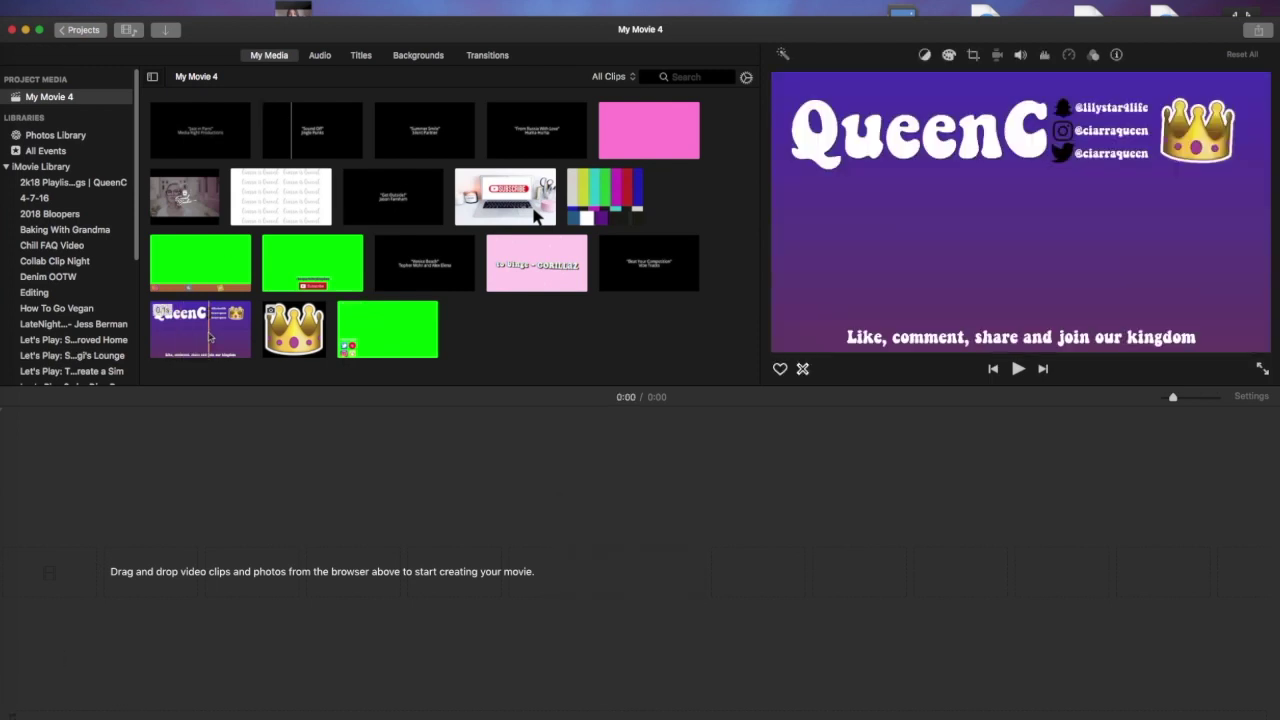
- Import MVI_1656.MP4 and MVI_1657.MP4 from the 234_0603 folder into the project media
{"action": "key", "text": "ctrl+super+f"}
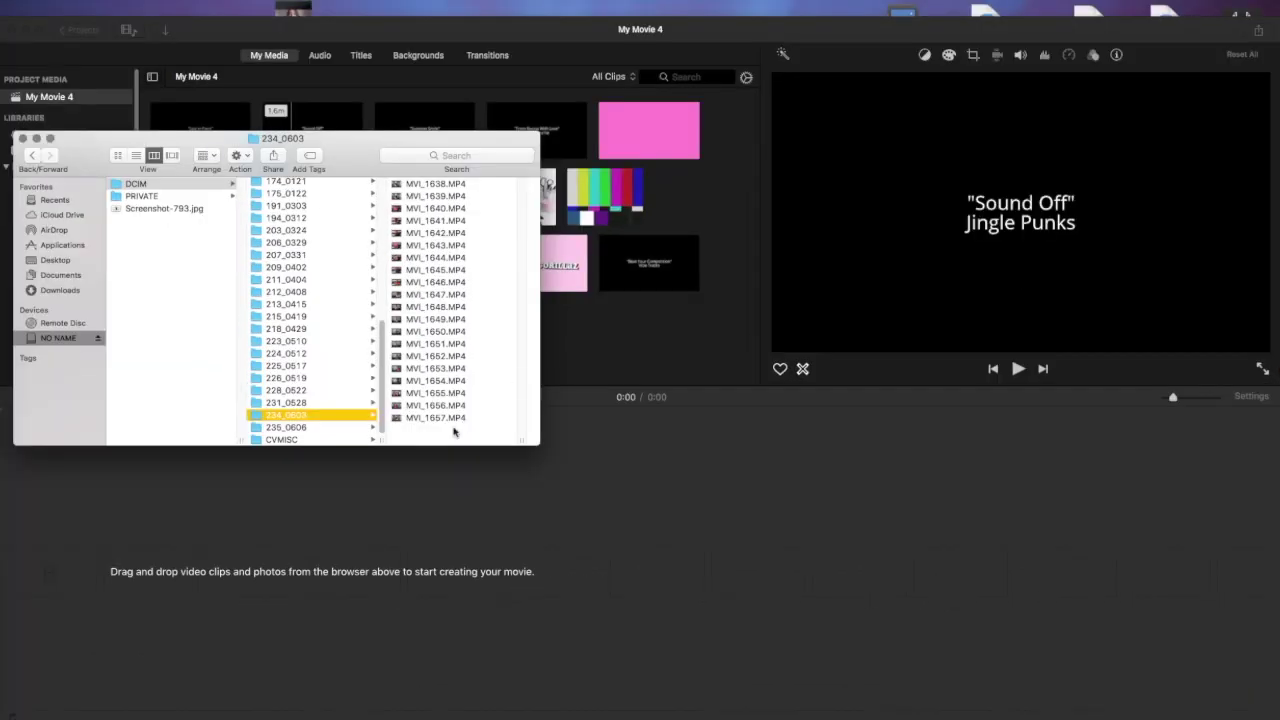
{"action": "left_click", "coordinate": [448, 418]}
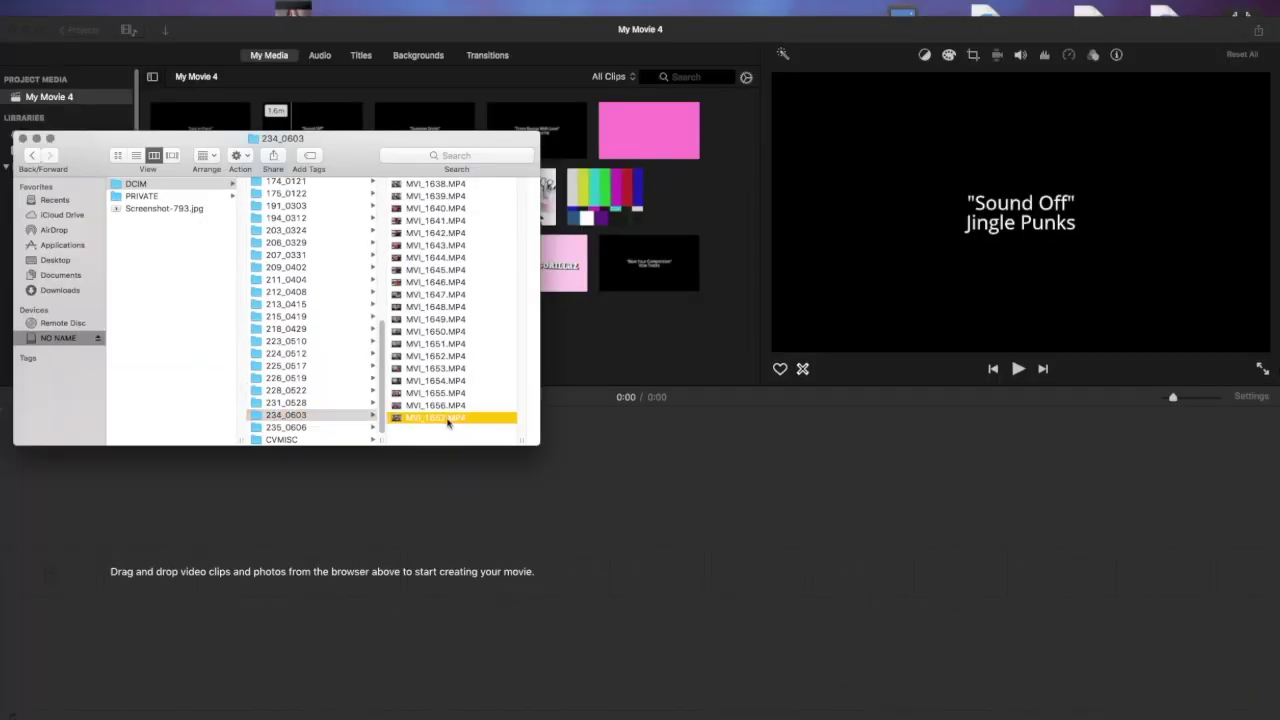
{"action": "left_click_drag", "start_coordinate": [445, 410], "coordinate": [585, 367]}
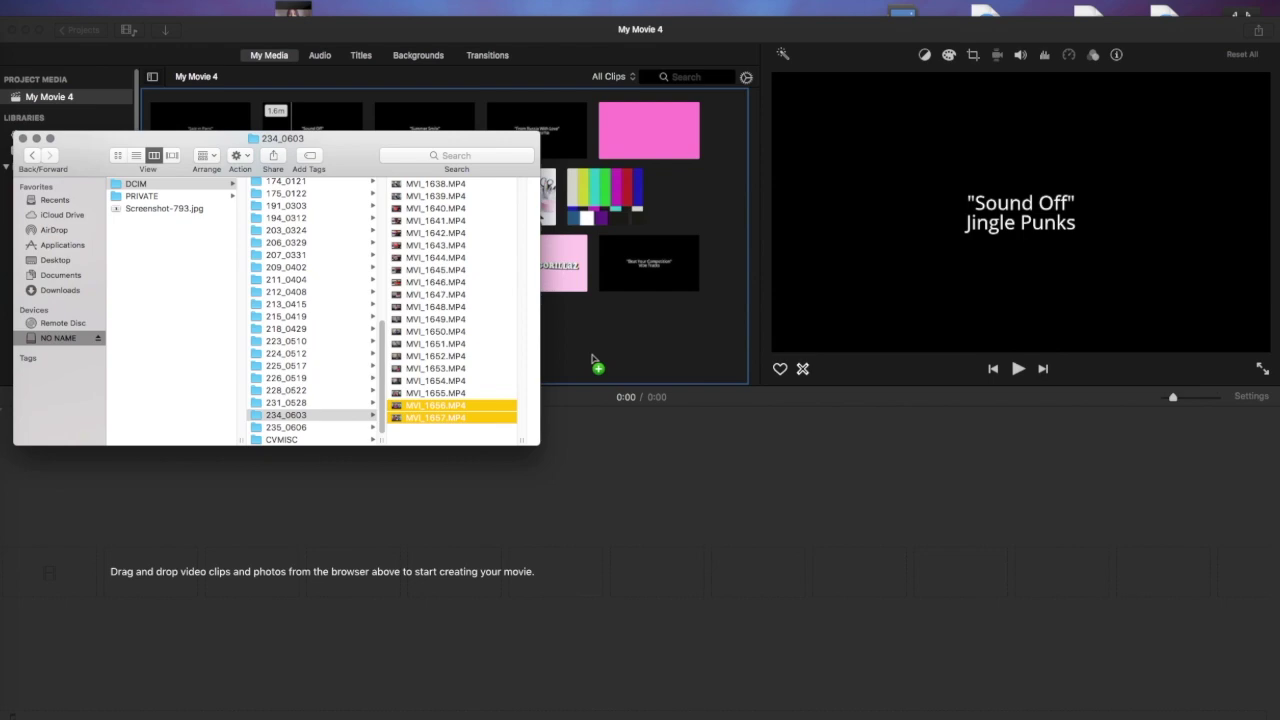
{"action": "left_click_drag", "start_coordinate": [591, 360], "coordinate": [592, 360]}
{"action": "left_click", "coordinate": [600, 357]}
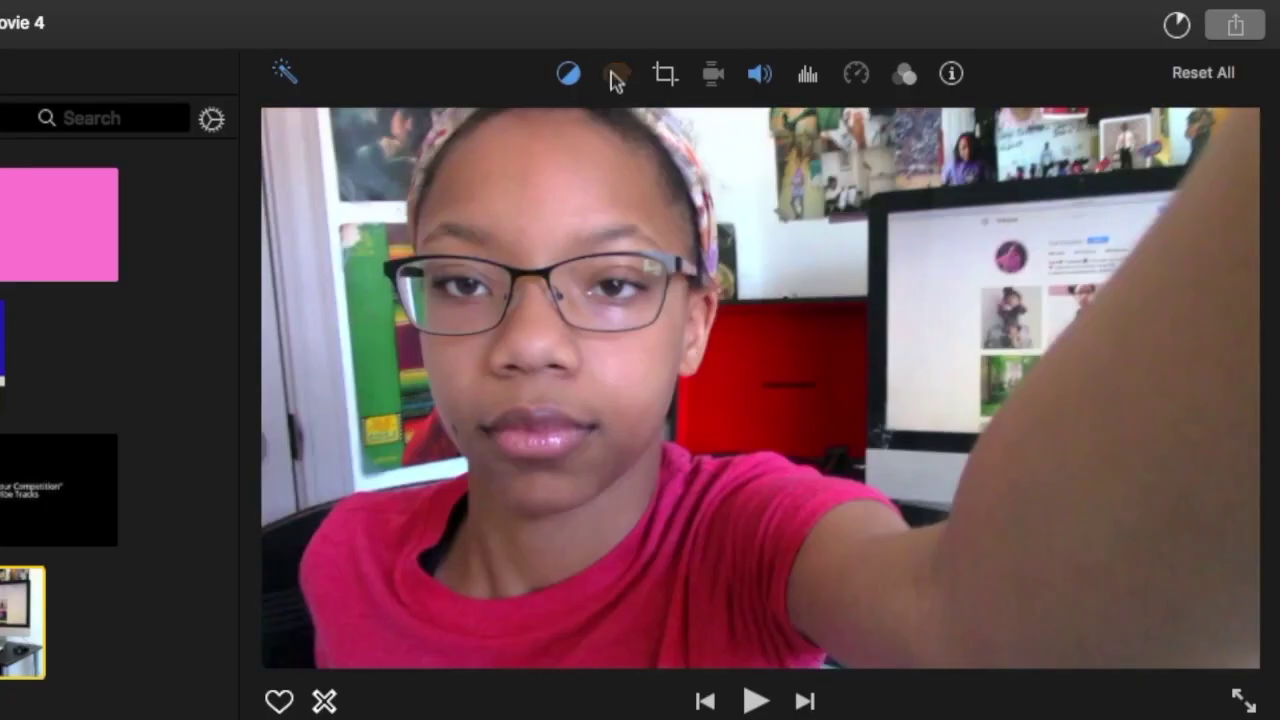
- Raise the highlights of the selected talking footage slightly with color correction
{"action": "left_click", "coordinate": [615, 77]}
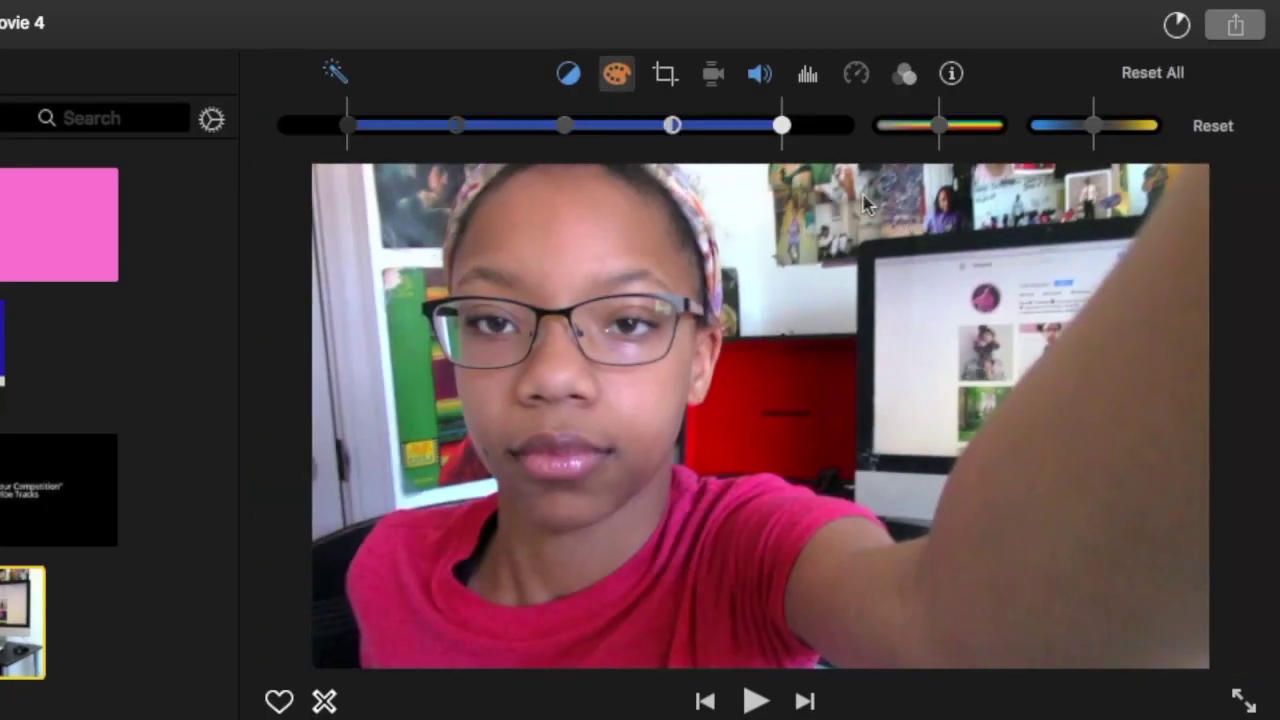
{"action": "left_click_drag", "start_coordinate": [808, 131], "coordinate": [811, 133]}
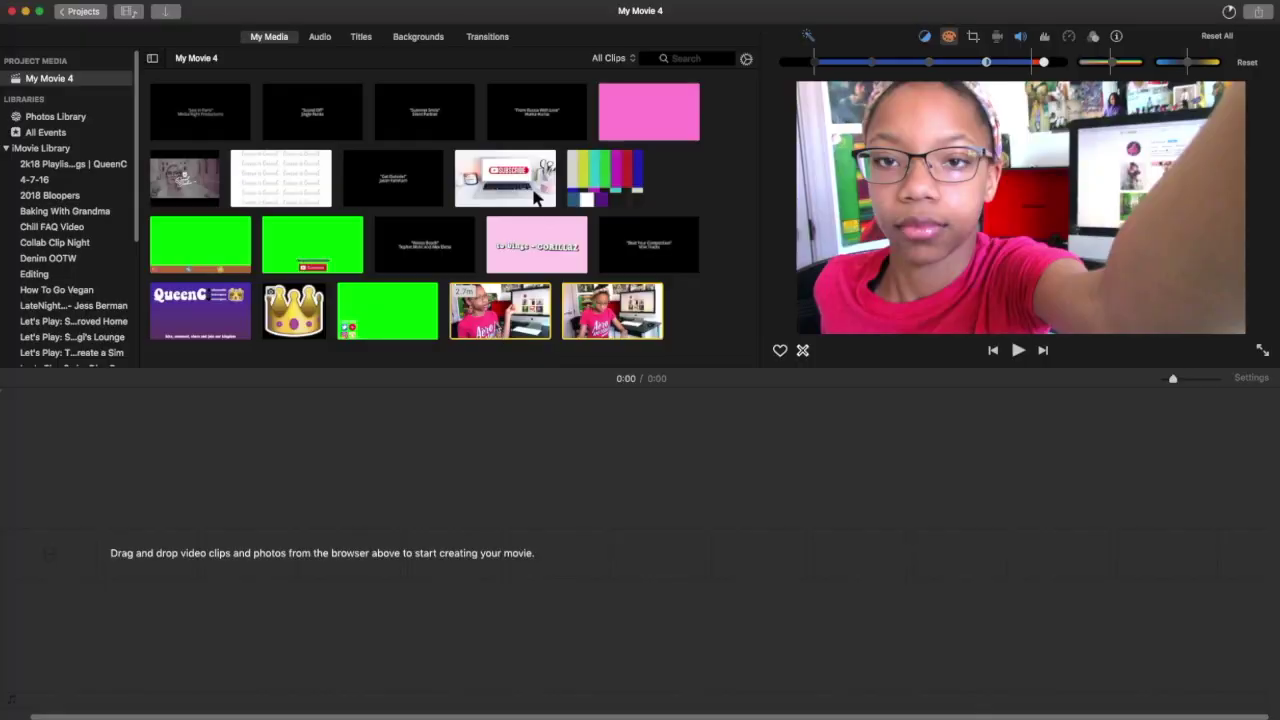
- Add the two talking clips to the timeline with the Sound Off track as music underneath
{"action": "left_click_drag", "start_coordinate": [500, 310], "coordinate": [267, 595]}
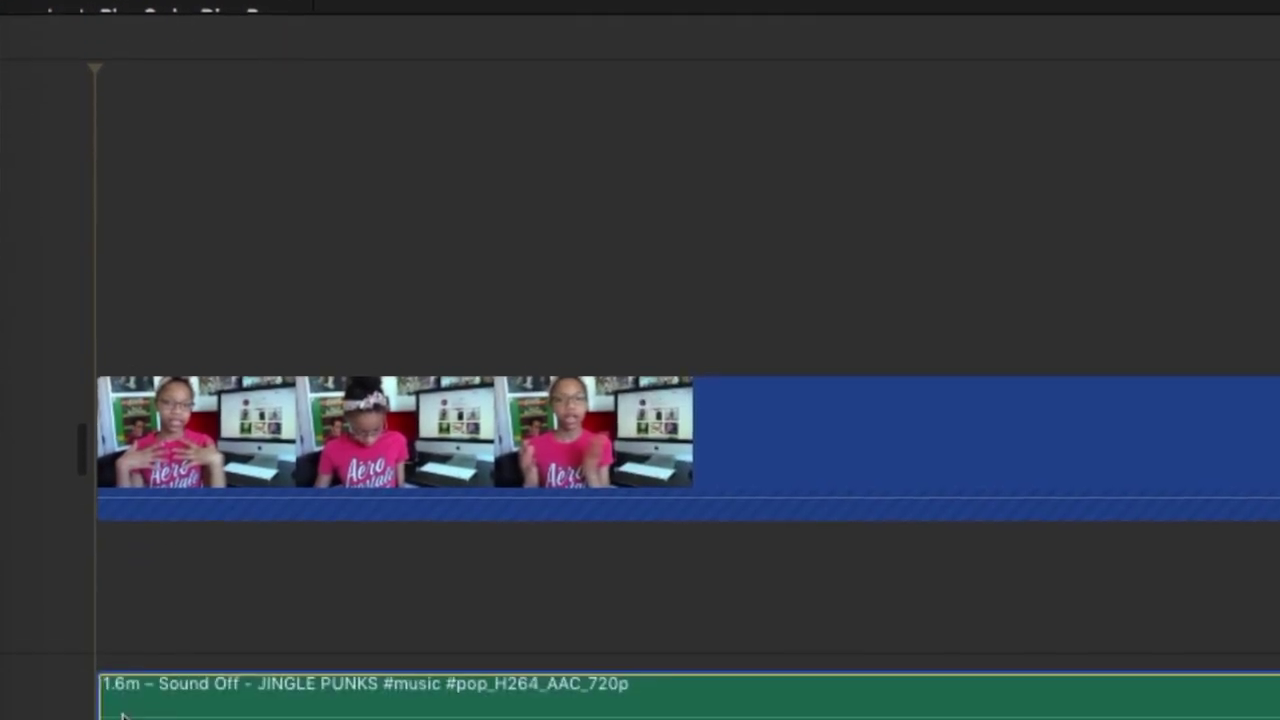
{"action": "left_click", "coordinate": [129, 657]}
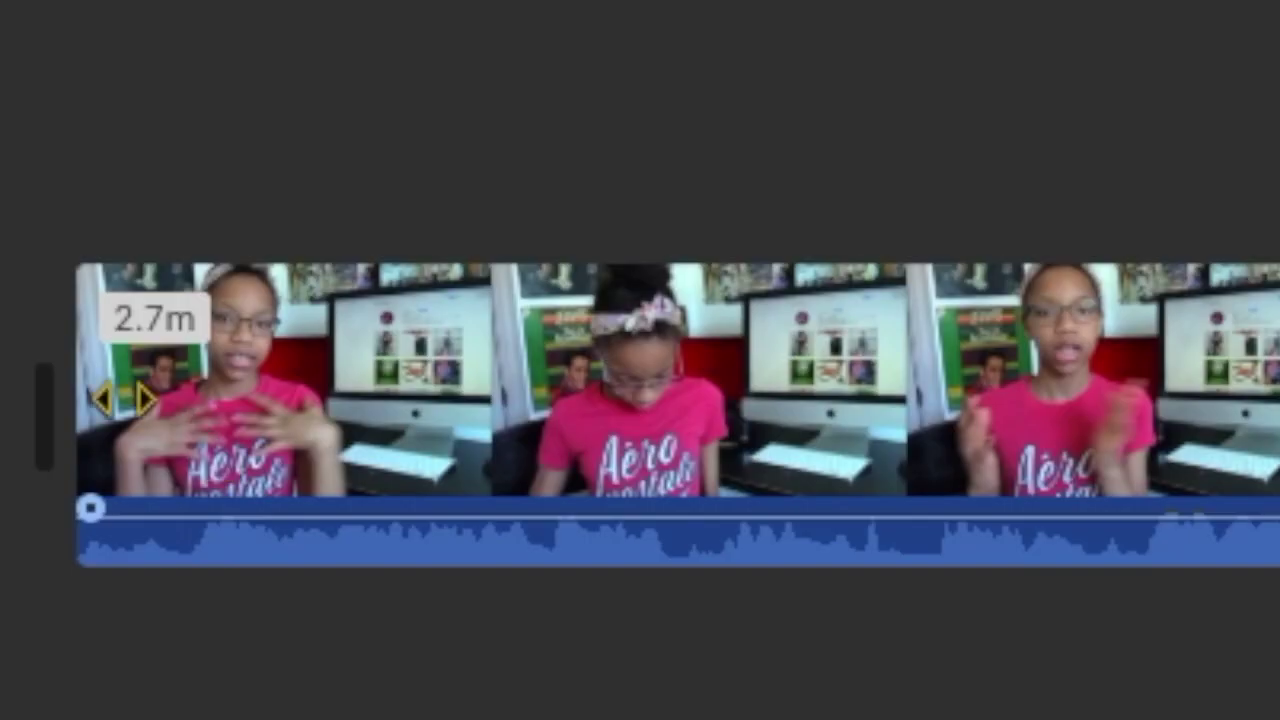
- Delete a short range at the very start of the first talking clip
{"action": "left_click", "coordinate": [49, 559]}
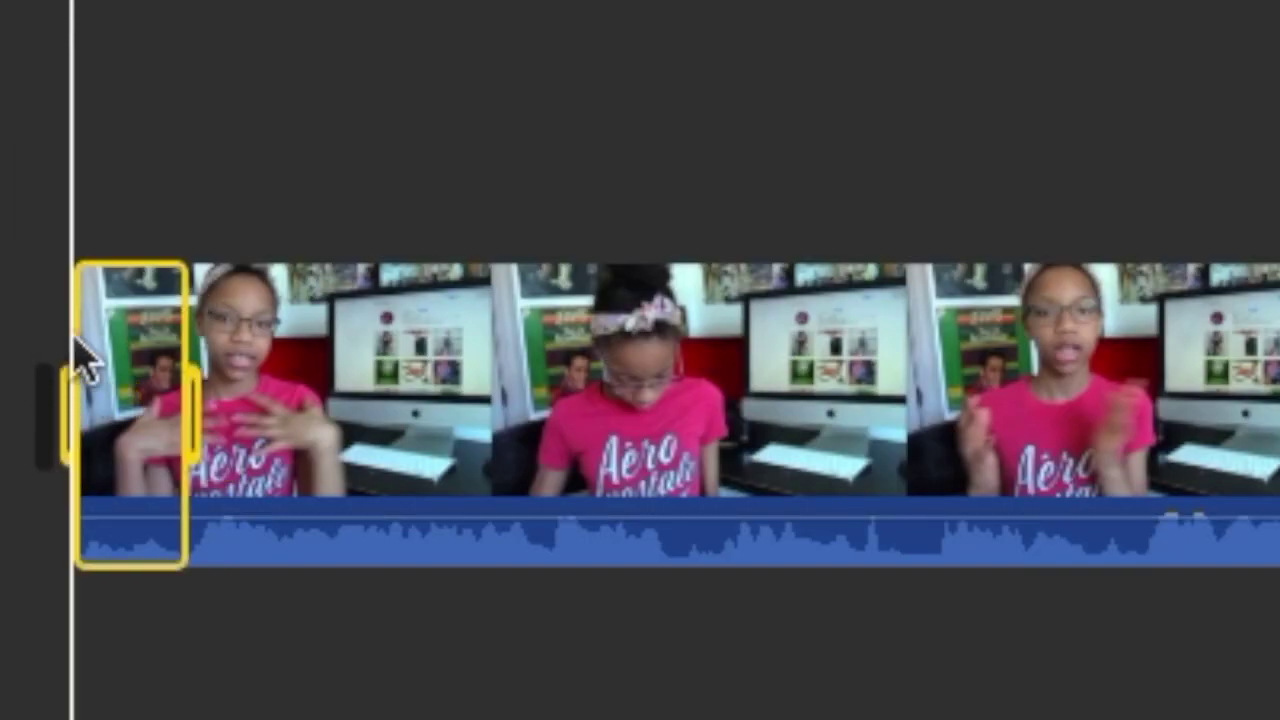
{"action": "key", "text": "Delete"}
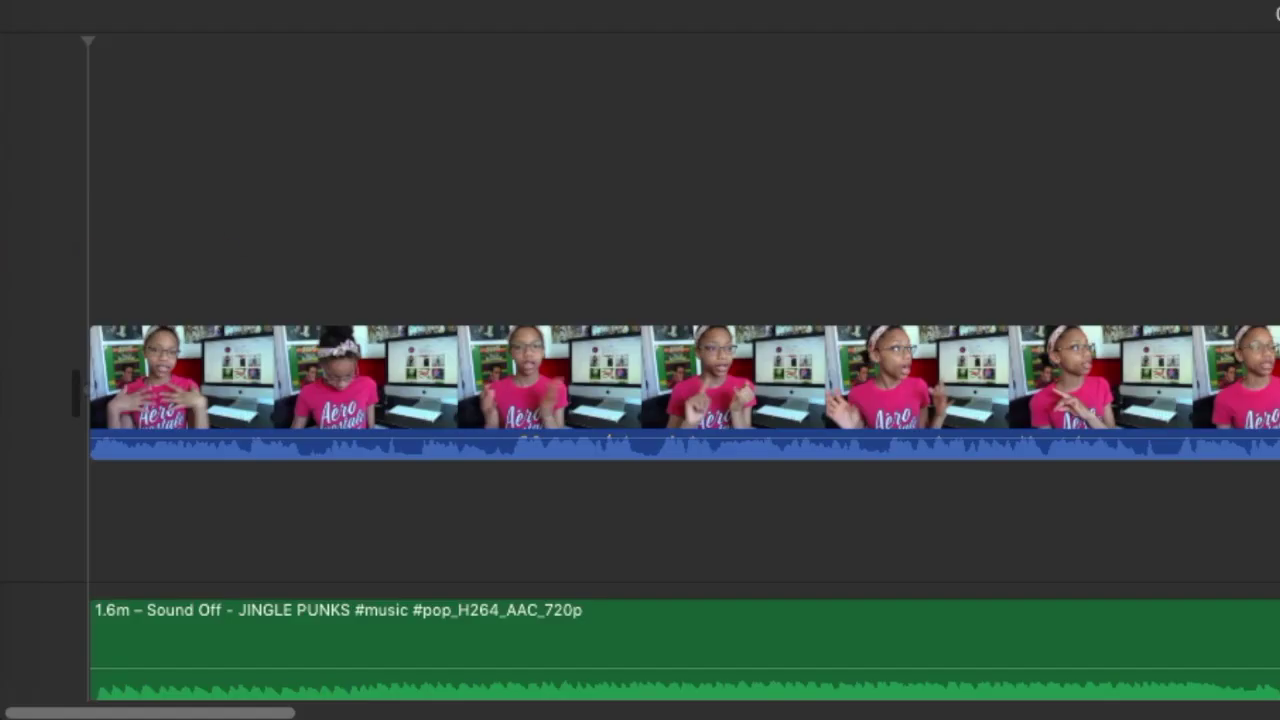
- Insert the white patterned intro clip at the timeline's start and align the Sound Off music with the first talking clip
{"action": "left_click_drag", "start_coordinate": [120, 5], "coordinate": [88, 392]}
{"action": "left_click_drag", "start_coordinate": [165, 640], "coordinate": [258, 612]}
- Play the opening to hear the mix and lower the Sound Off music volume to 25%
{"action": "key", "text": "space"}
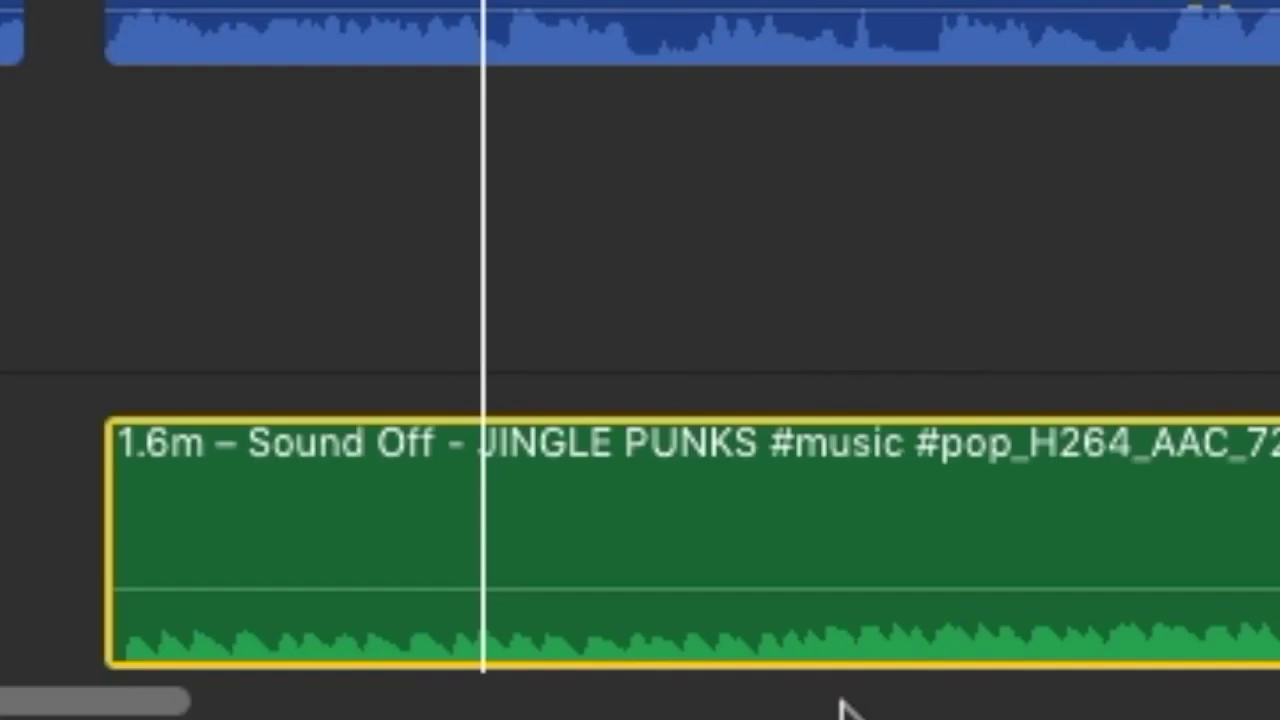
{"action": "key", "text": "space"}
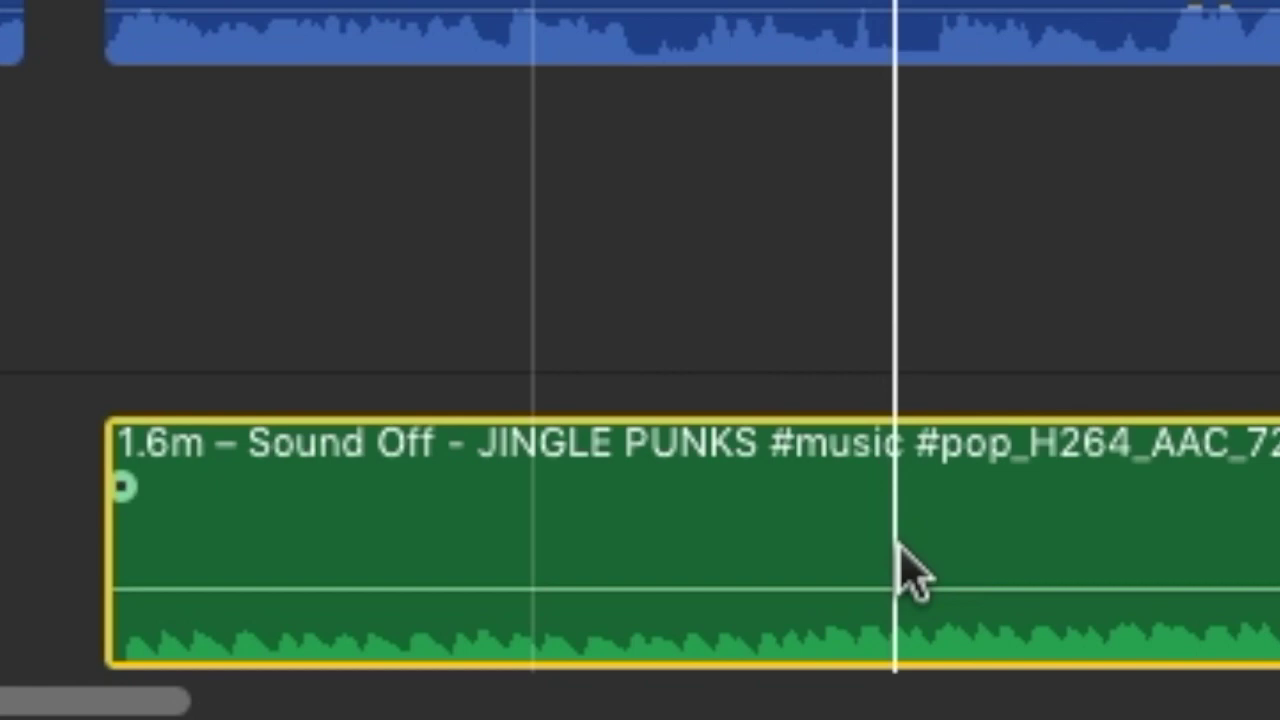
{"action": "left_click_drag", "start_coordinate": [862, 580], "coordinate": [760, 520]}
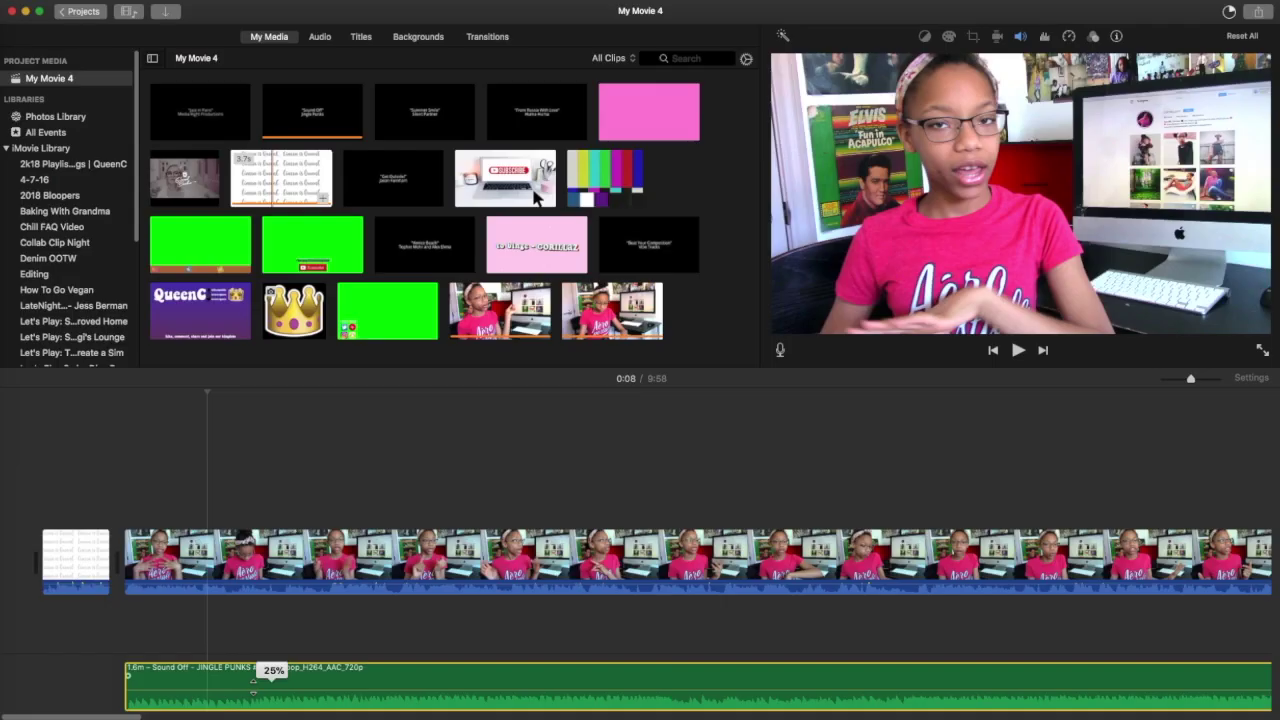
{"action": "left_click_drag", "start_coordinate": [253, 686], "coordinate": [253, 686]}
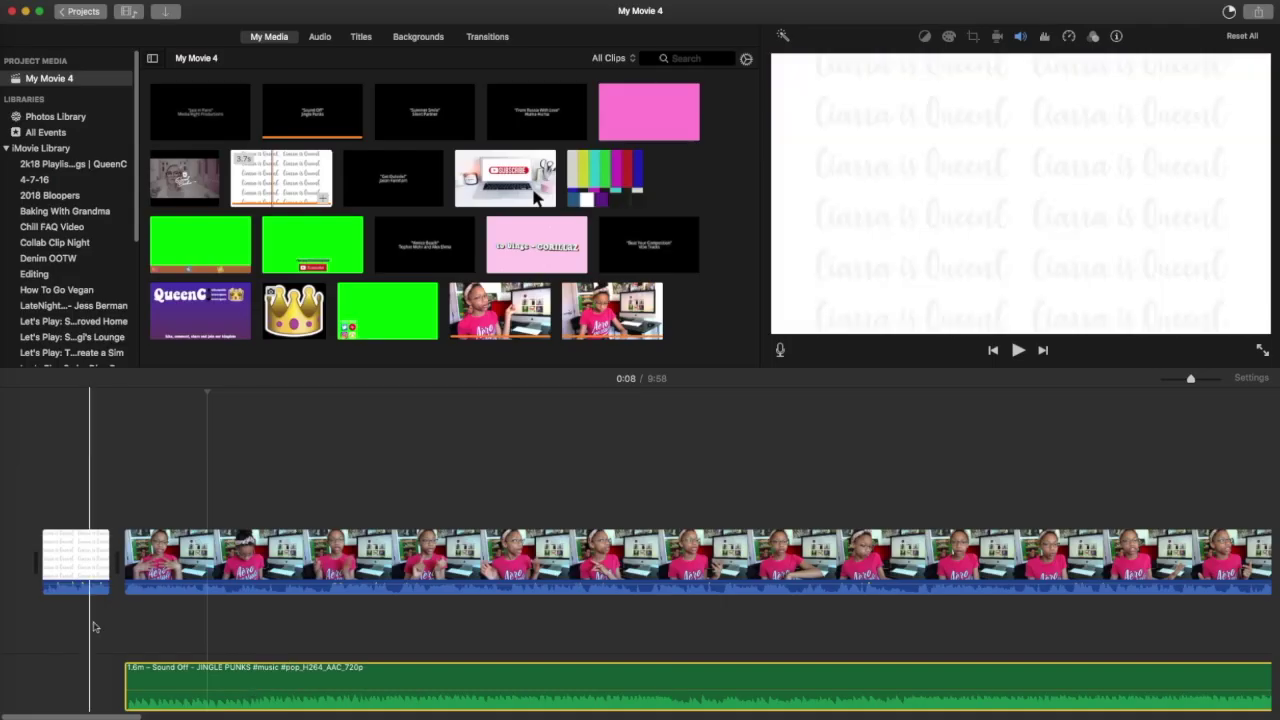
- Play on through the first talking clip and cut out a short section at about 0:09
{"action": "key", "text": "space"}
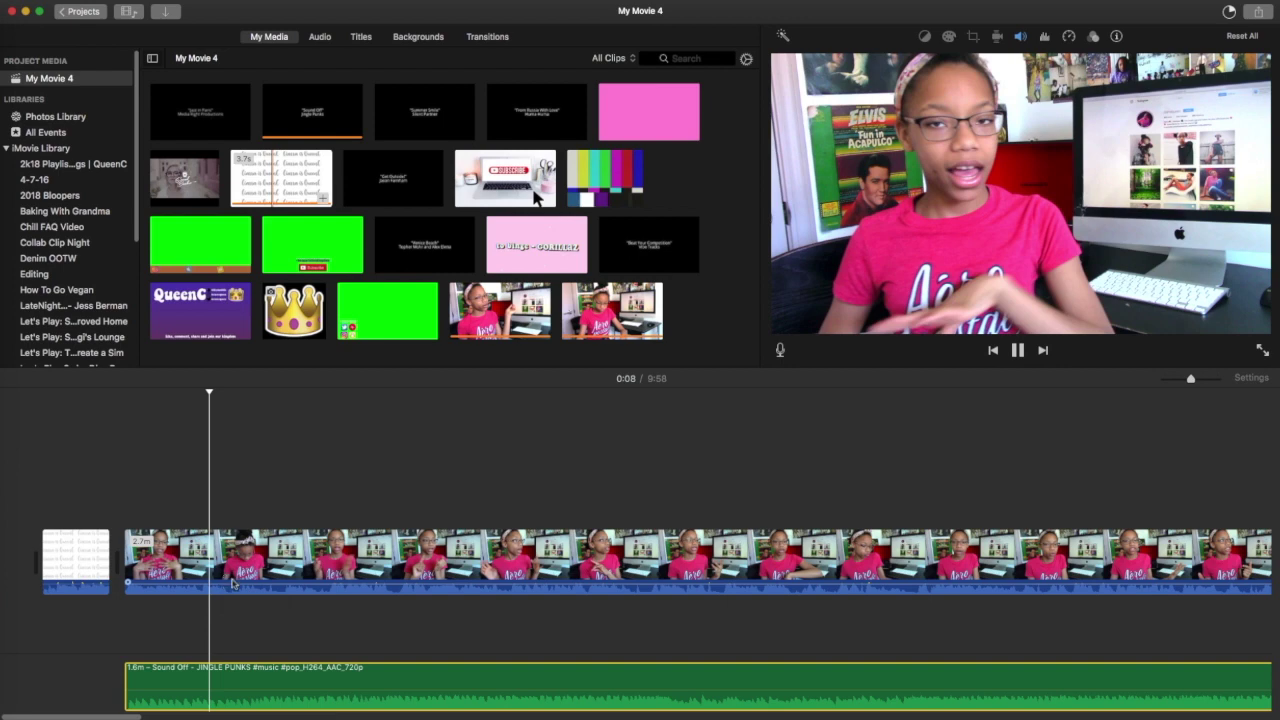
{"action": "key", "text": "space"}
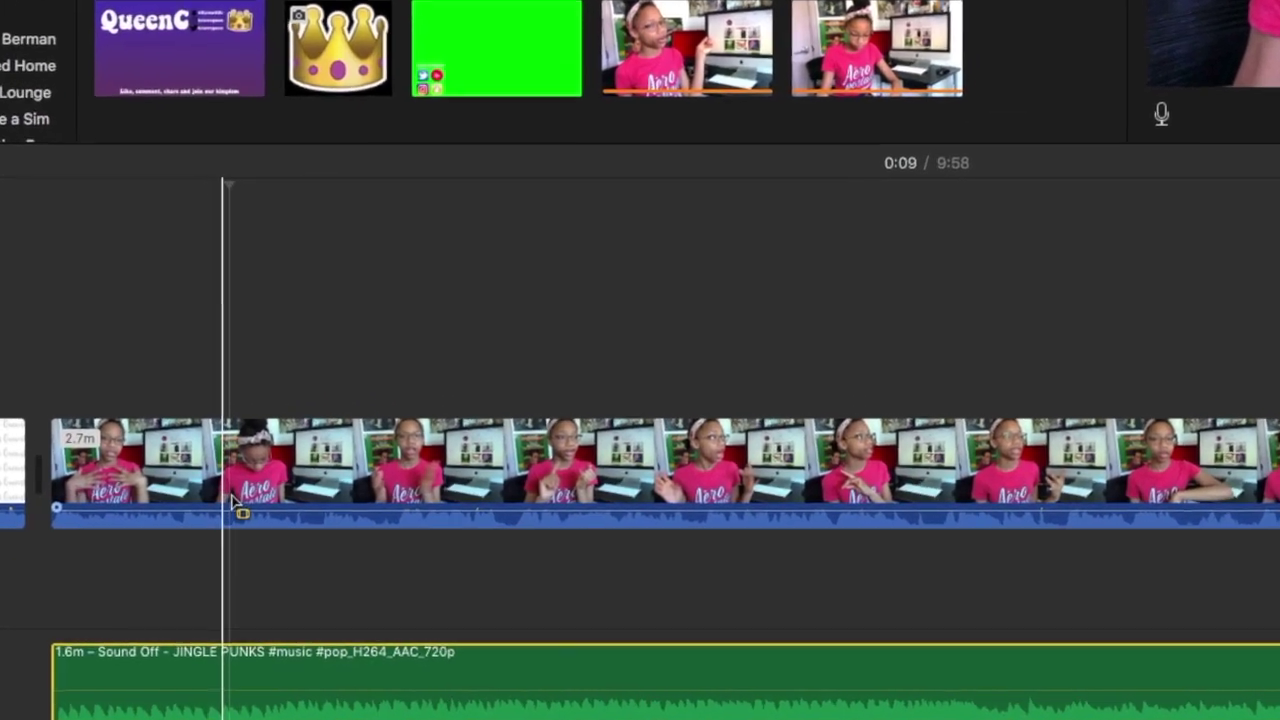
{"action": "left_click_drag", "start_coordinate": [225, 542], "coordinate": [239, 543]}
{"action": "left_click_drag", "start_coordinate": [247, 430], "coordinate": [252, 424]}
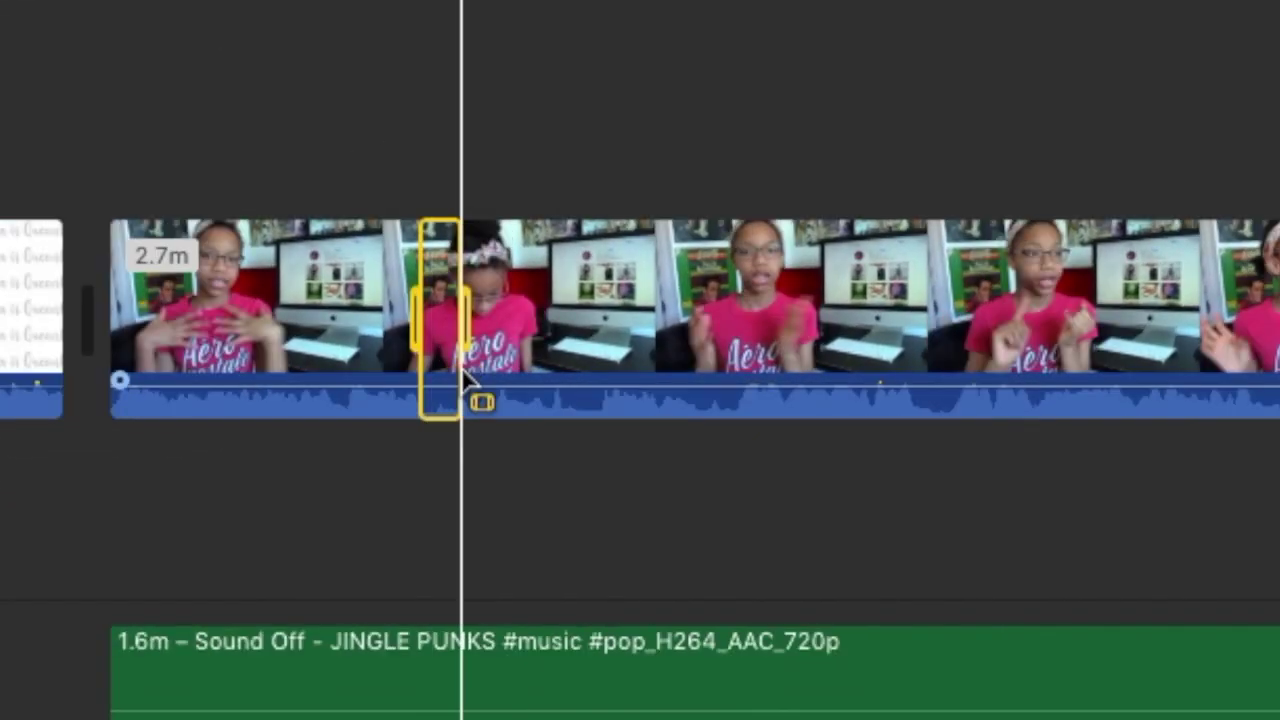
{"action": "key", "text": "Delete"}
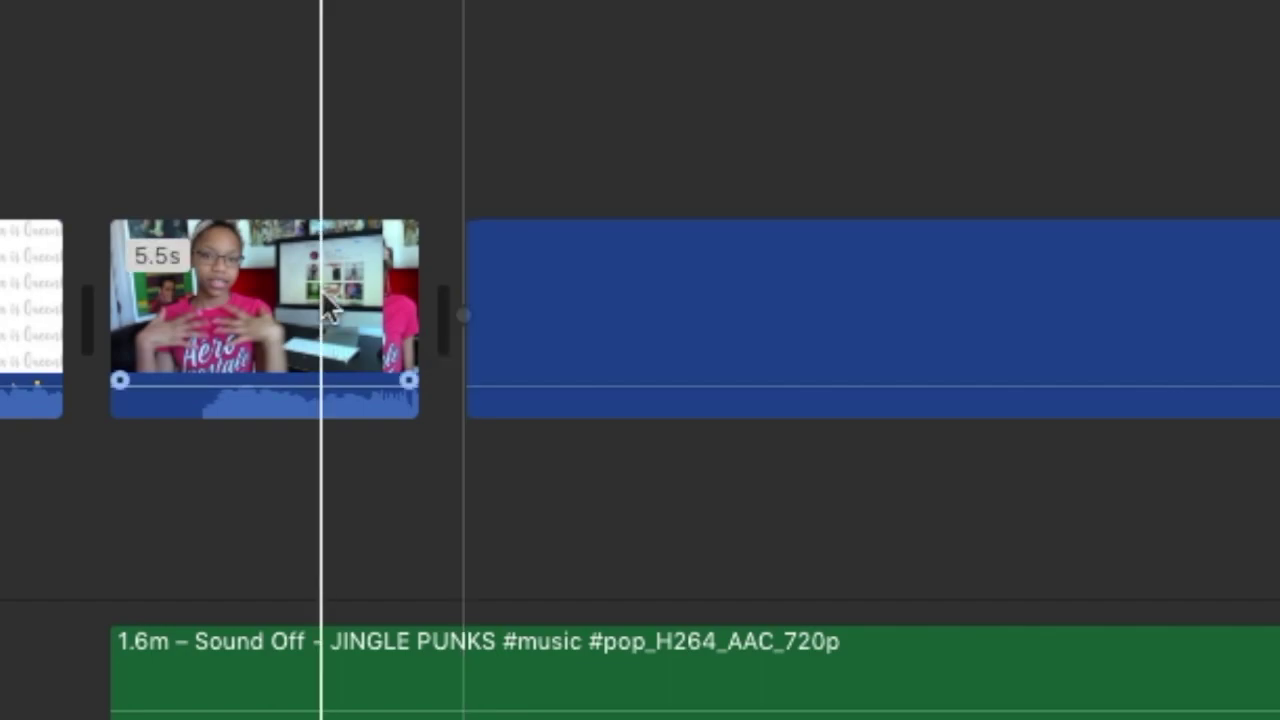
- Review the following footage and cut a short section out of the long talking clip at about 0:13
{"action": "key", "text": "space"}
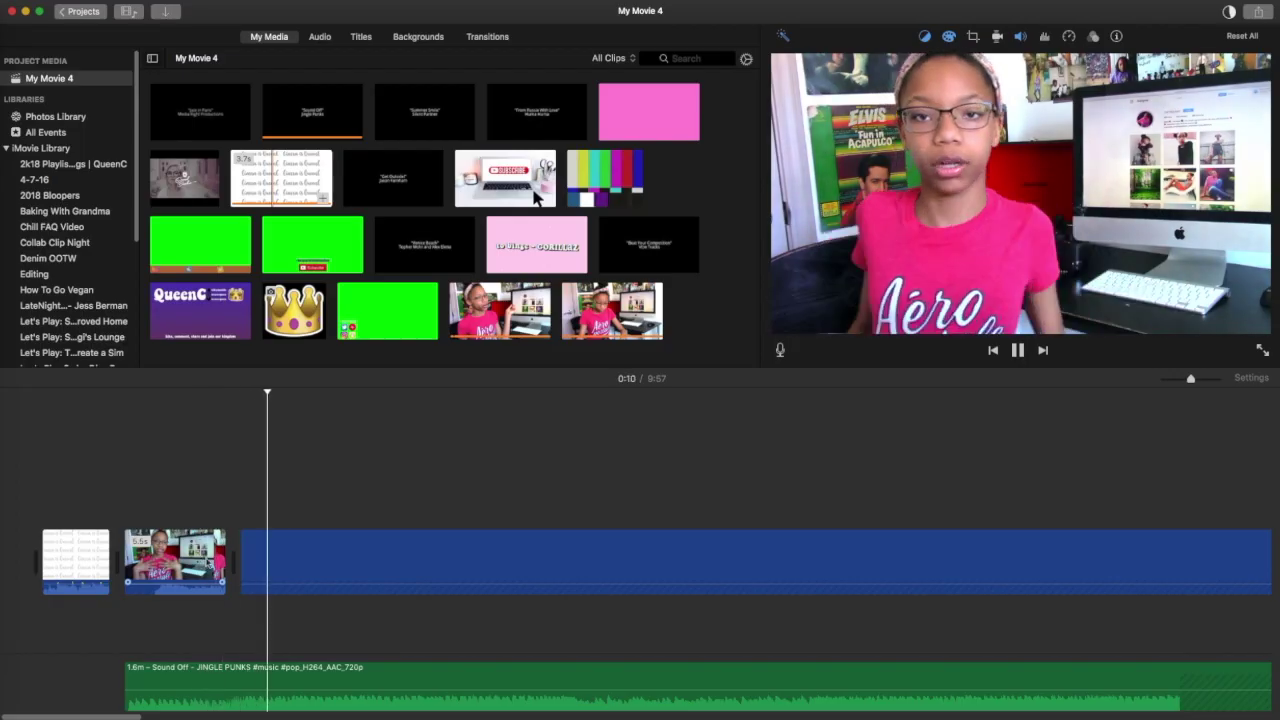
{"action": "key", "text": "space"}
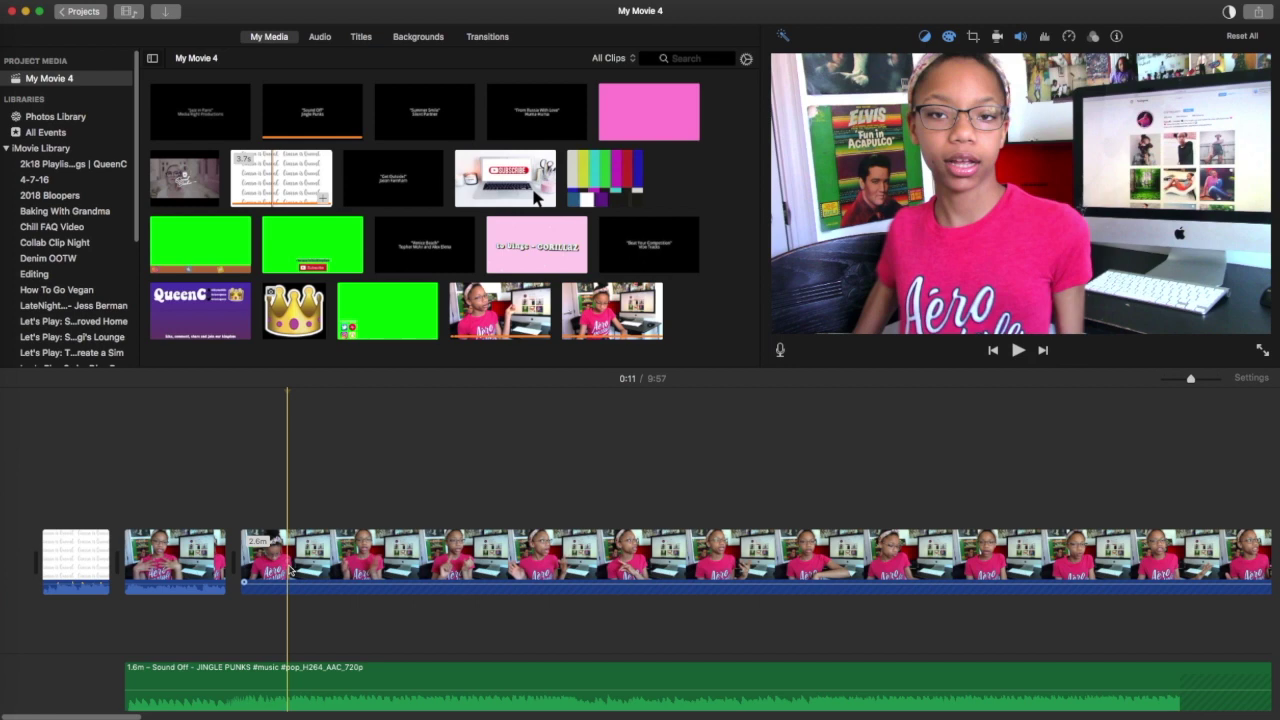
{"action": "key", "text": "space"}
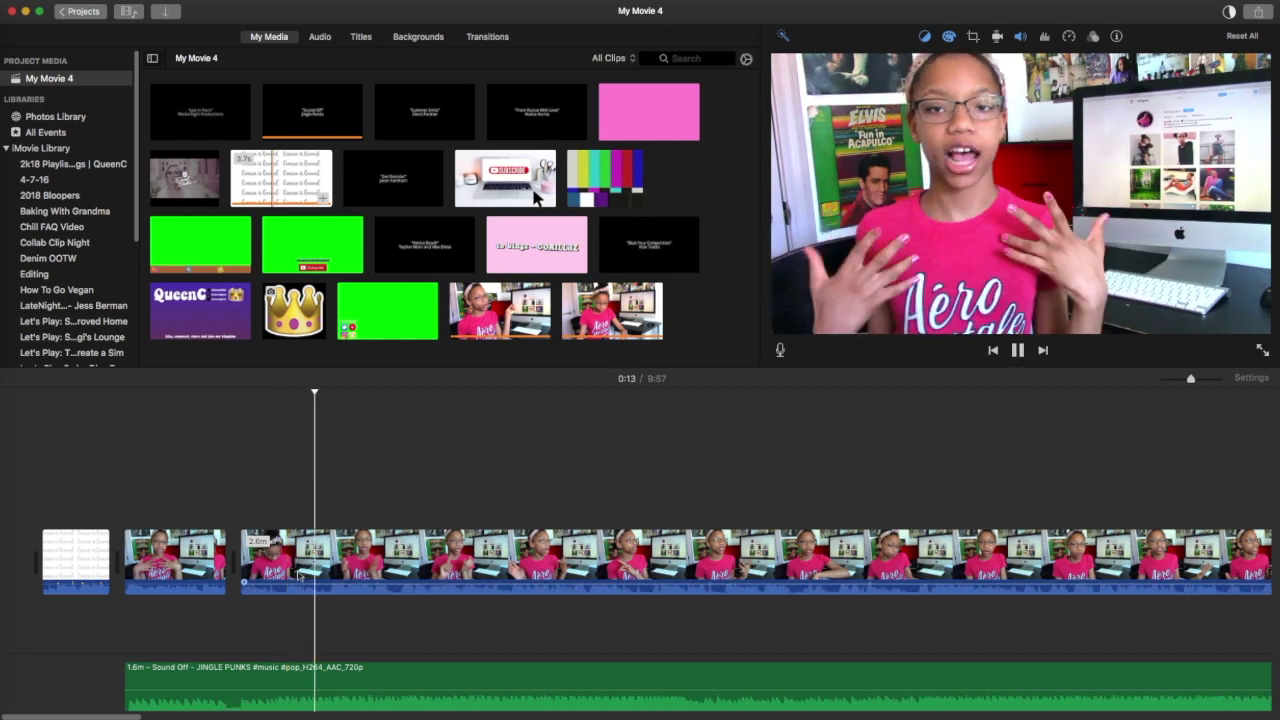
{"action": "key", "text": "space"}
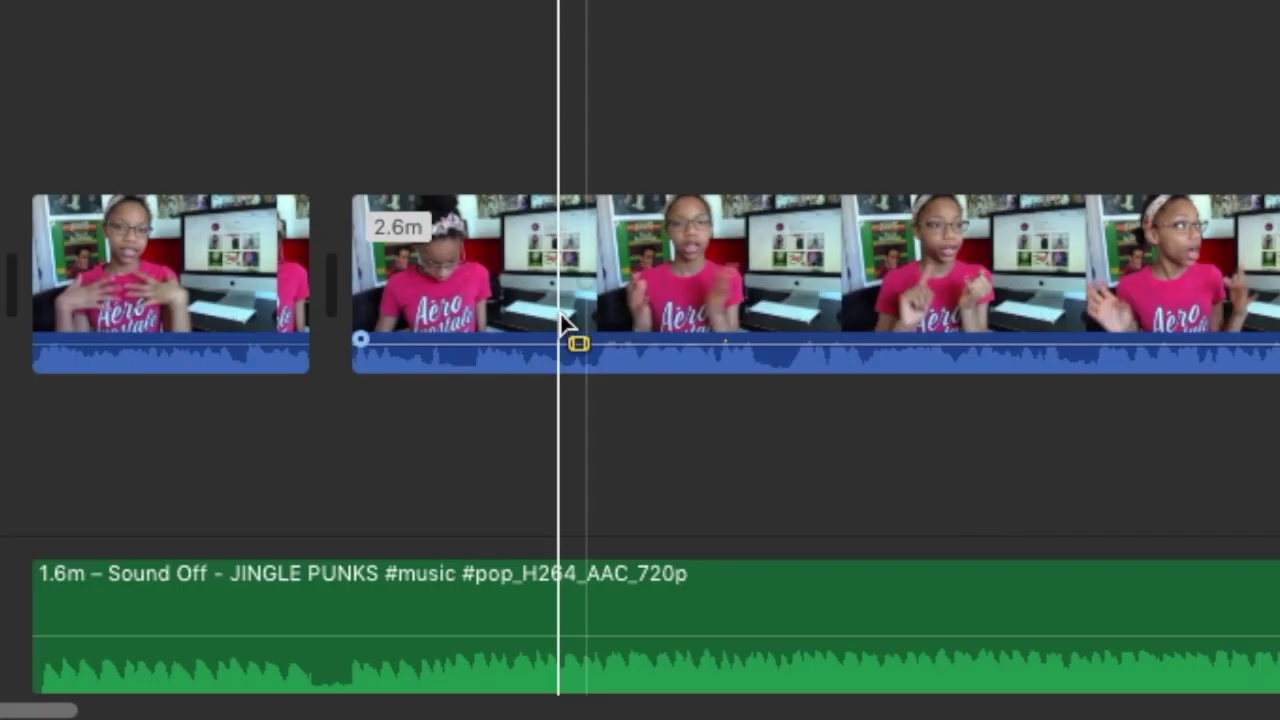
{"action": "left_click_drag", "start_coordinate": [317, 578], "coordinate": [327, 578]}
{"action": "left_click_drag", "start_coordinate": [588, 300], "coordinate": [601, 327]}
{"action": "key", "text": "super+b"}
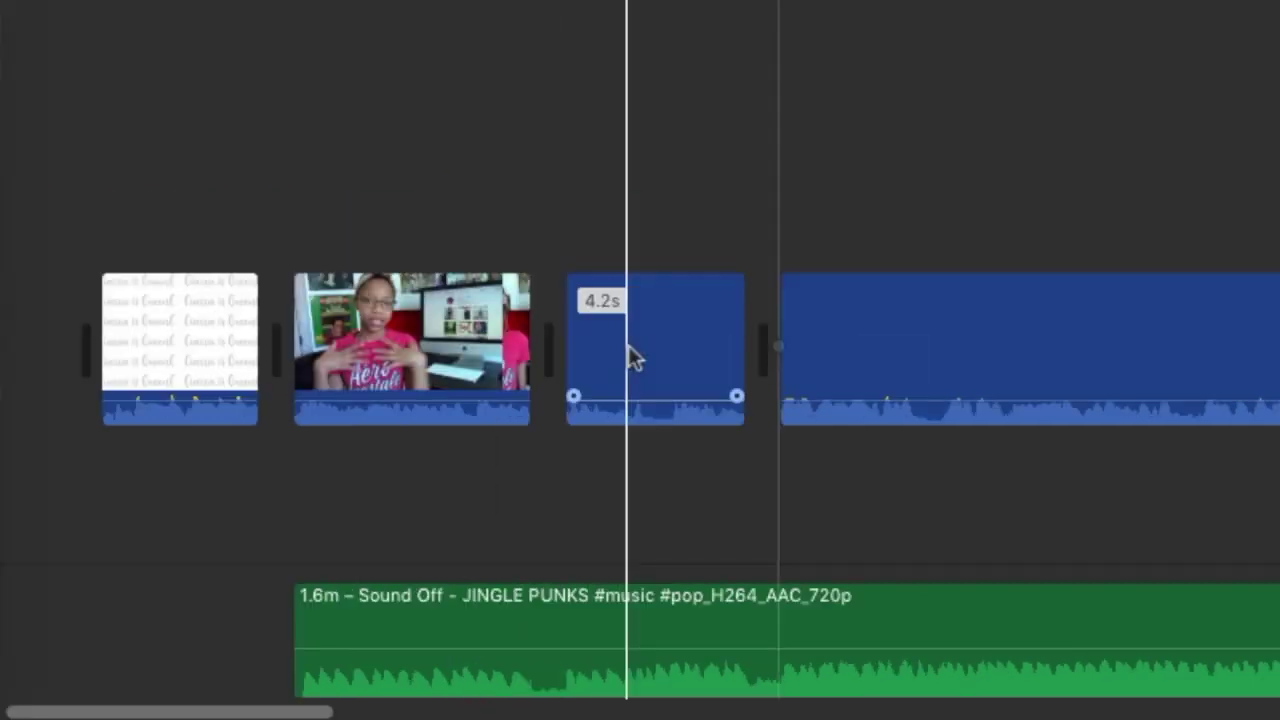
- Move the 4.2-second talking clip to the beginning of the timeline, ahead of the white intro clip
{"action": "left_click_drag", "start_coordinate": [428, 298], "coordinate": [0, 328]}
{"action": "left_click_drag", "start_coordinate": [204, 386], "coordinate": [98, 346]}
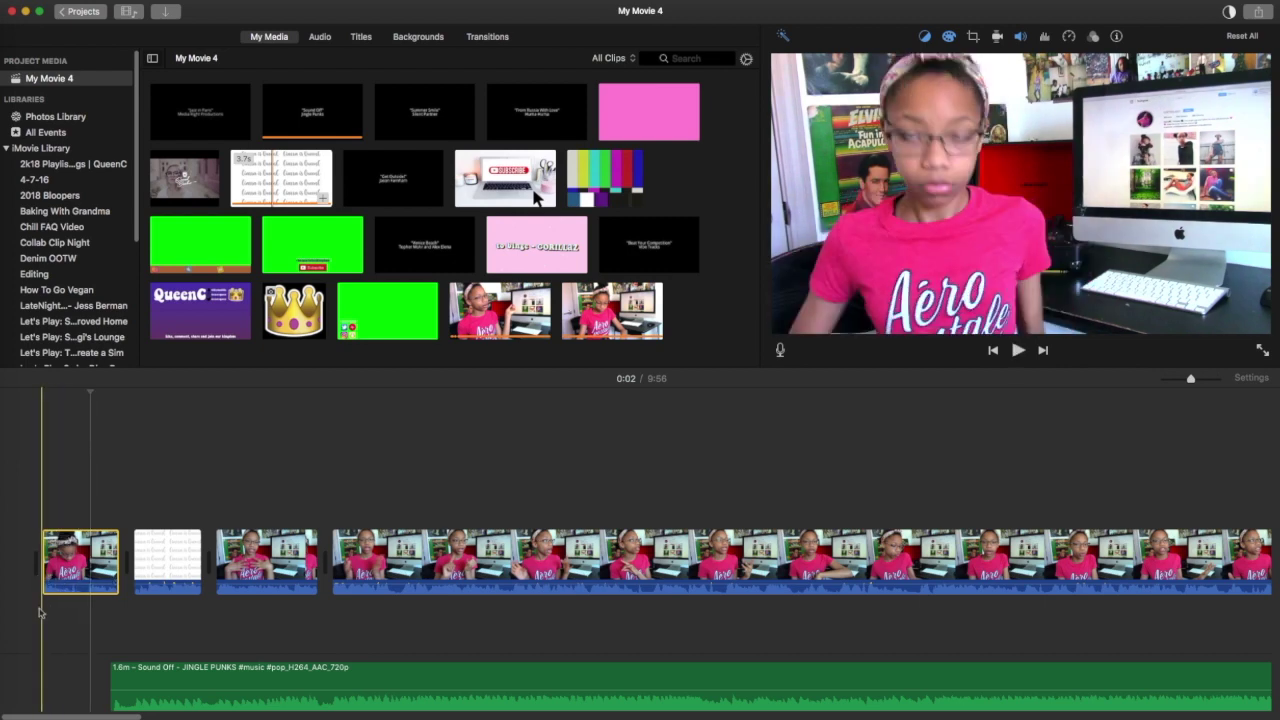
- Play the opening and move the Sound Off music so it starts with the talking clip right after the white intro clip
{"action": "key", "text": "space"}
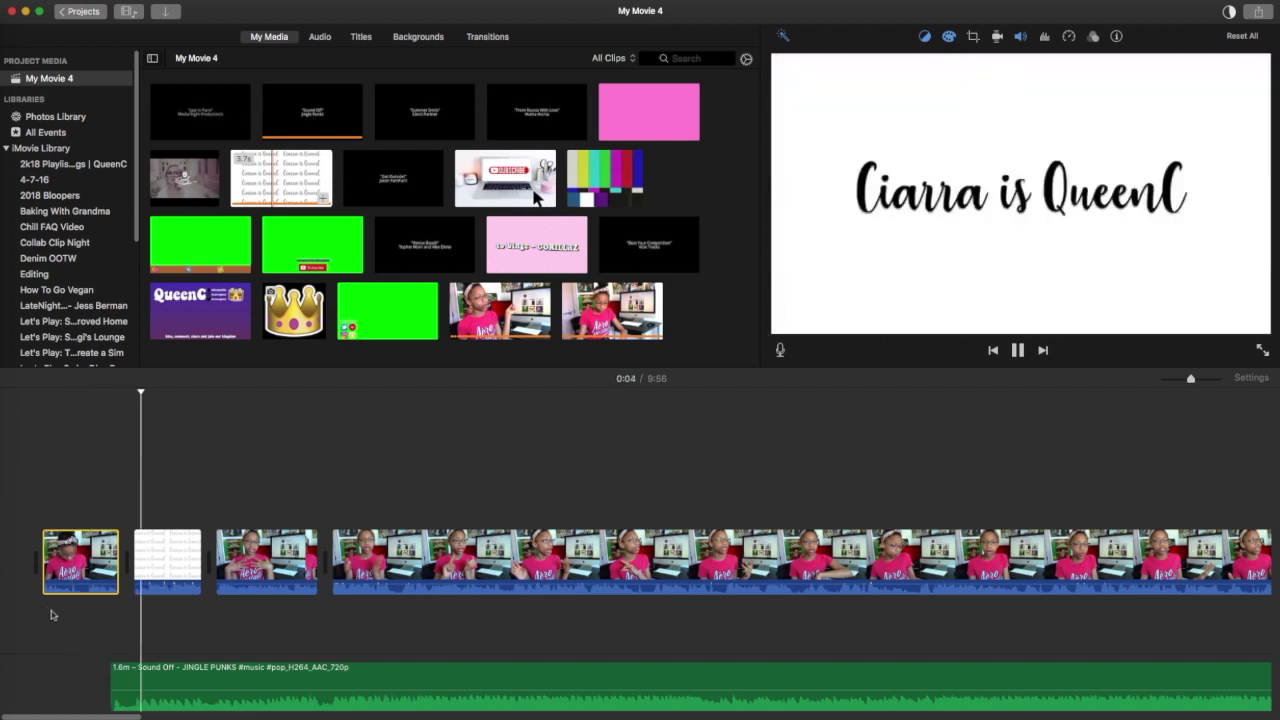
{"action": "left_click_drag", "start_coordinate": [114, 666], "coordinate": [221, 657]}
{"action": "key", "text": "space"}
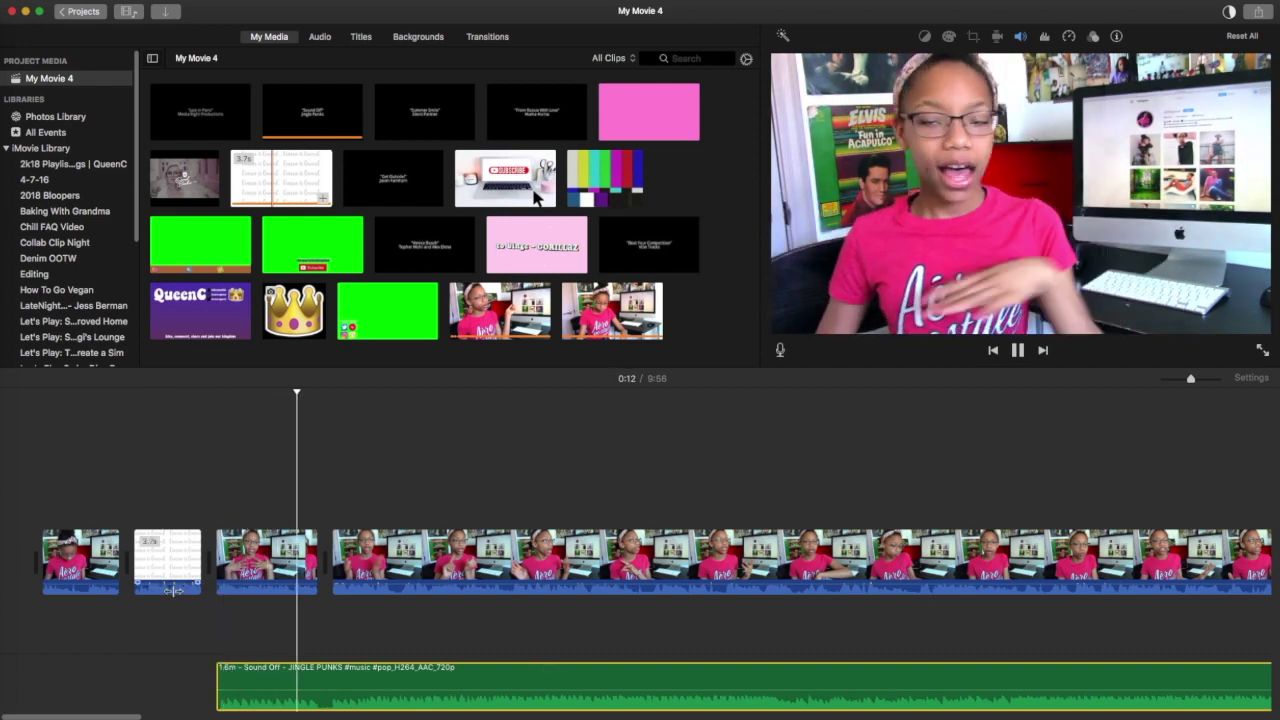
{"action": "key", "text": "space"}
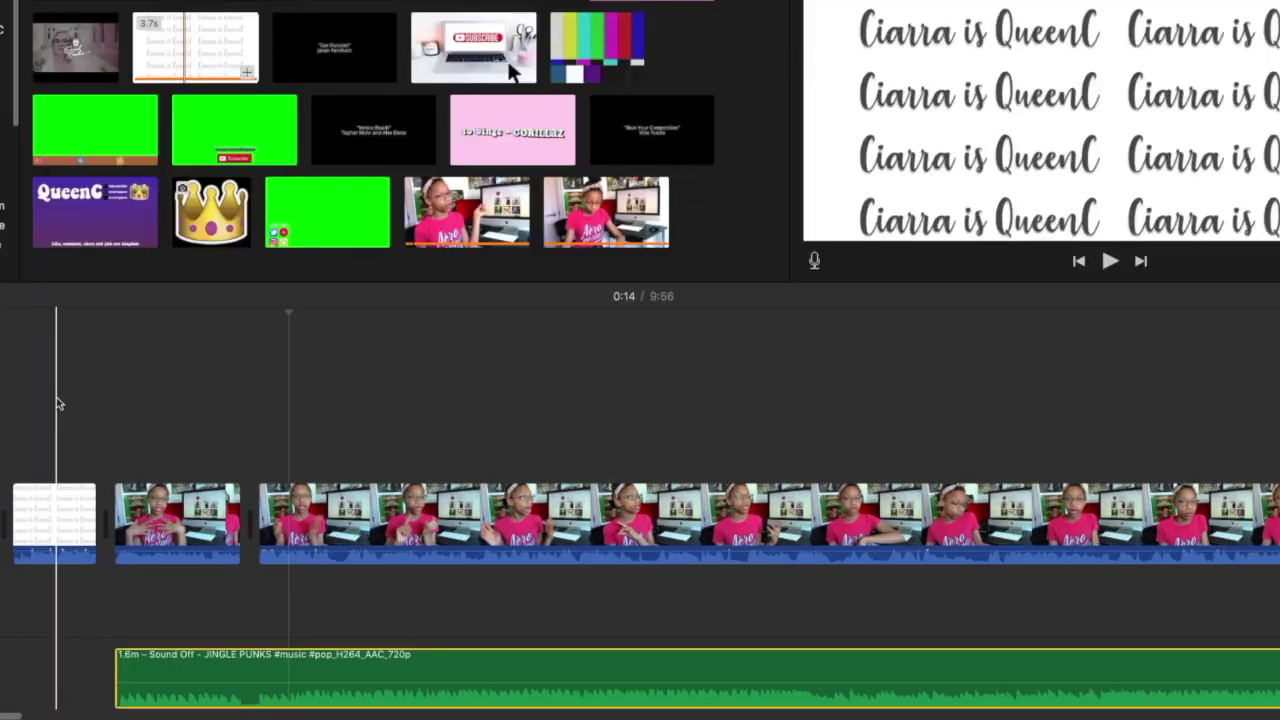
- Place the green-screen clip with social media icons above the start of the long talking clip and set its overlay mode to Split Screen
{"action": "left_click_drag", "start_coordinate": [326, 222], "coordinate": [290, 412]}
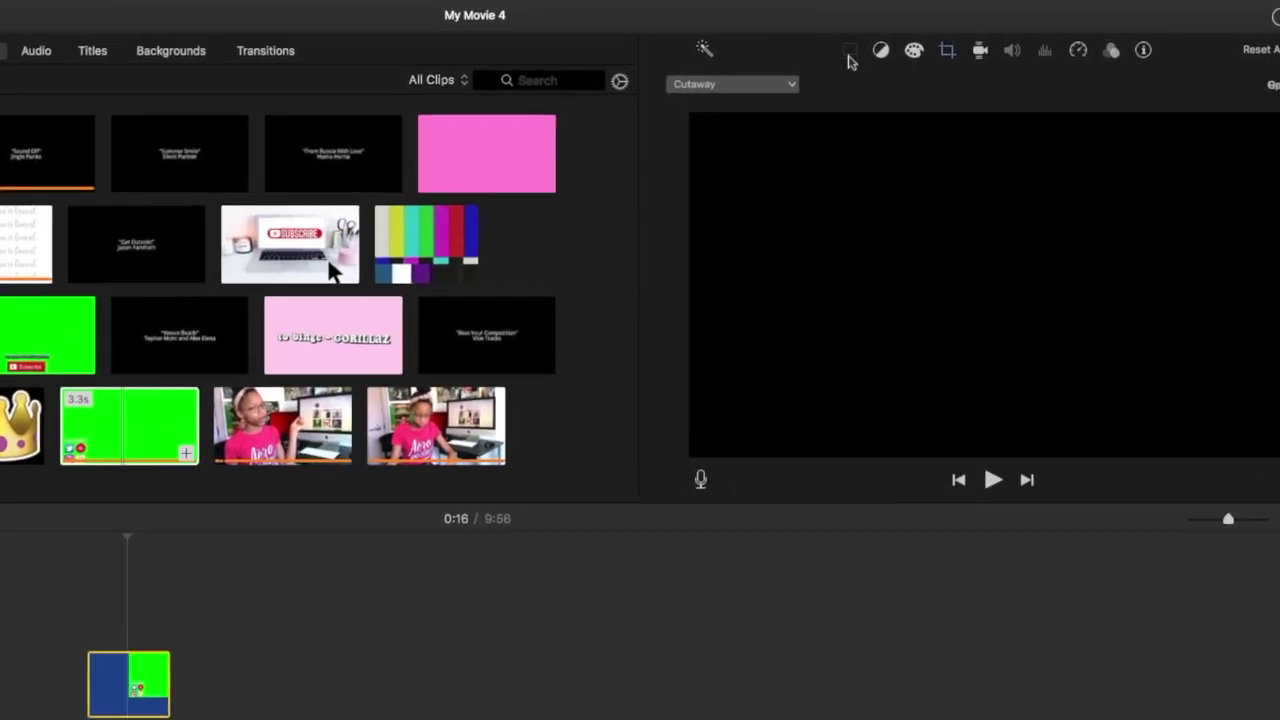
{"action": "left_click", "coordinate": [882, 45]}
{"action": "left_click", "coordinate": [785, 62]}
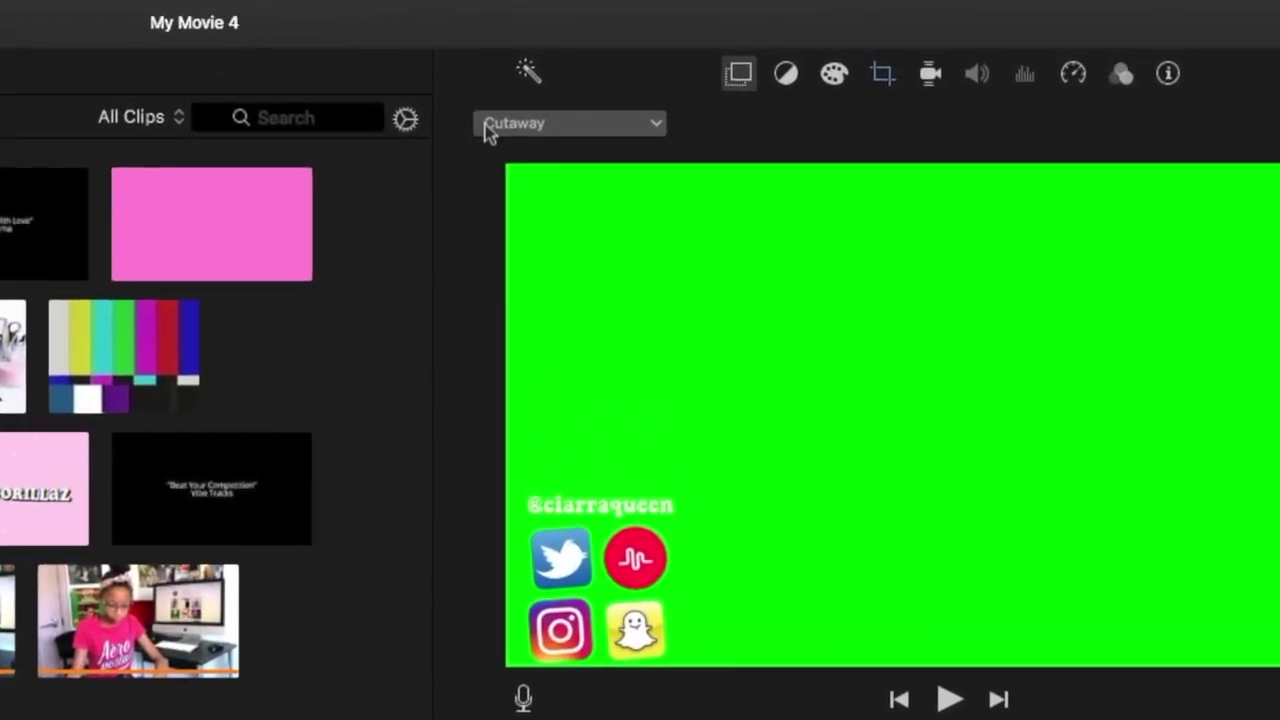
{"action": "left_click", "coordinate": [670, 98]}
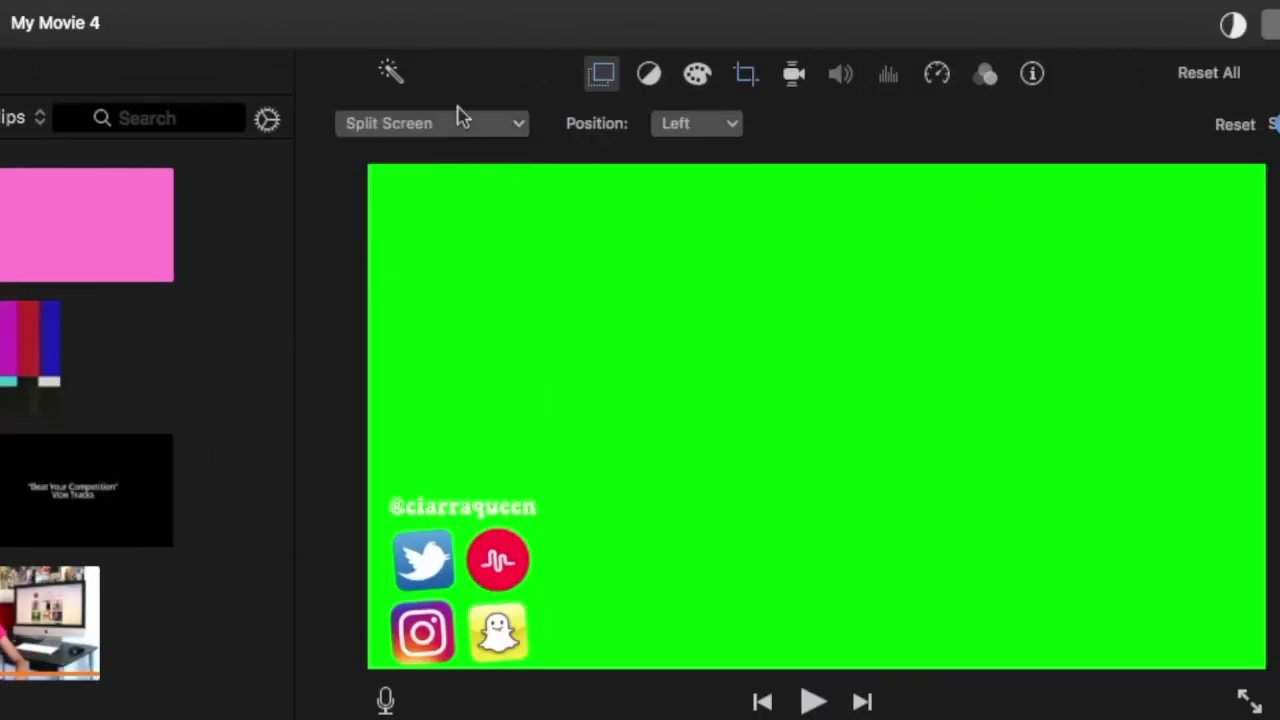
{"action": "left_click", "coordinate": [460, 120]}
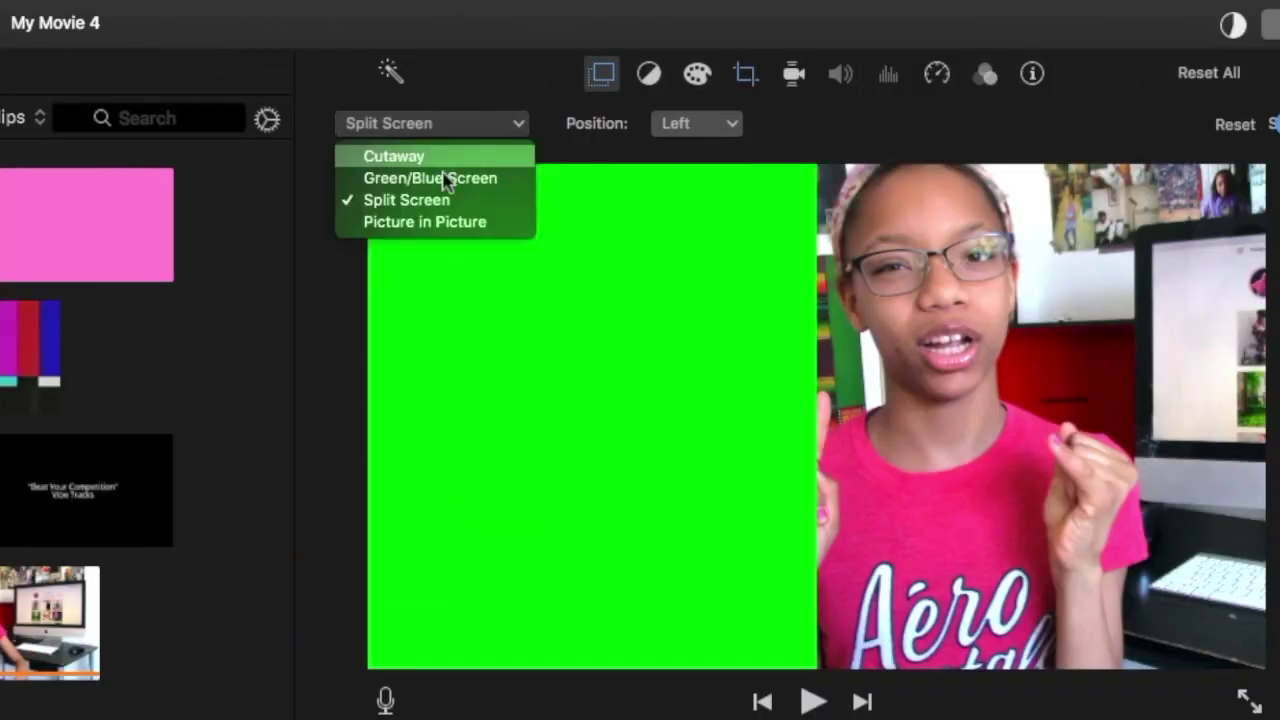
- Examine the long talking clip's noise reduction and equalizer settings and its clip filter and audio effect options
{"action": "left_click", "coordinate": [325, 345]}
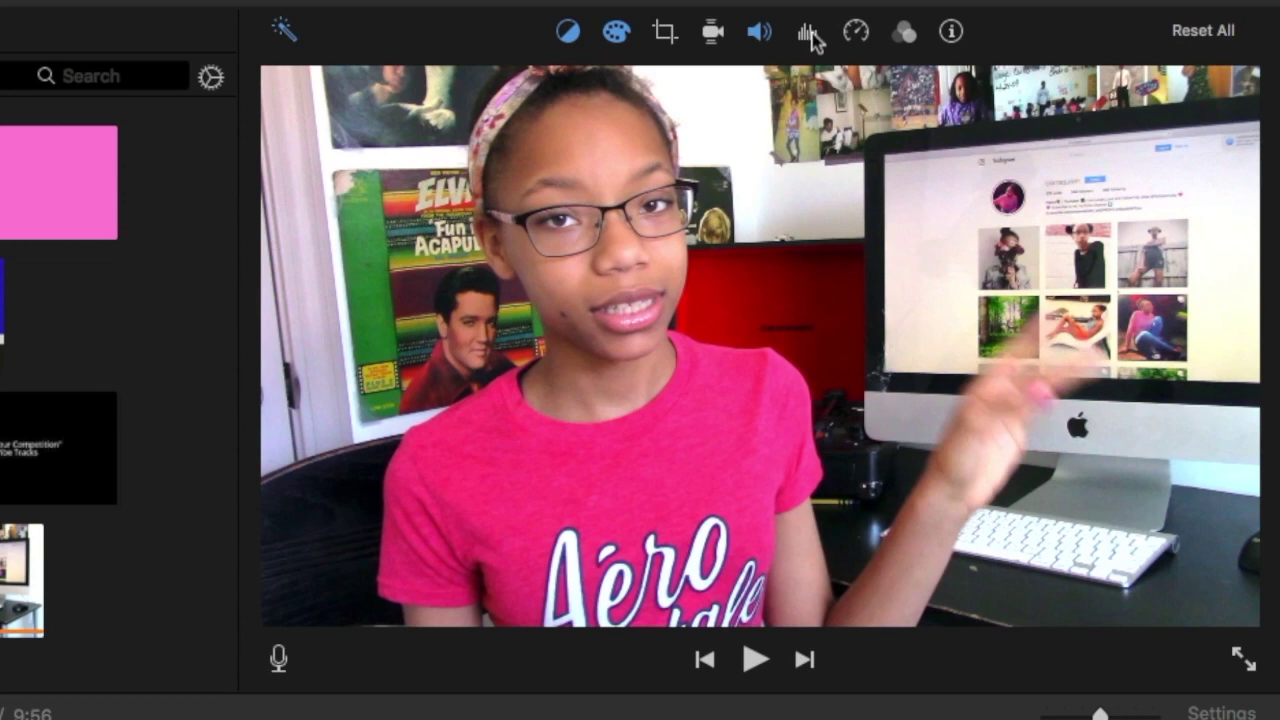
{"action": "left_click", "coordinate": [809, 36]}
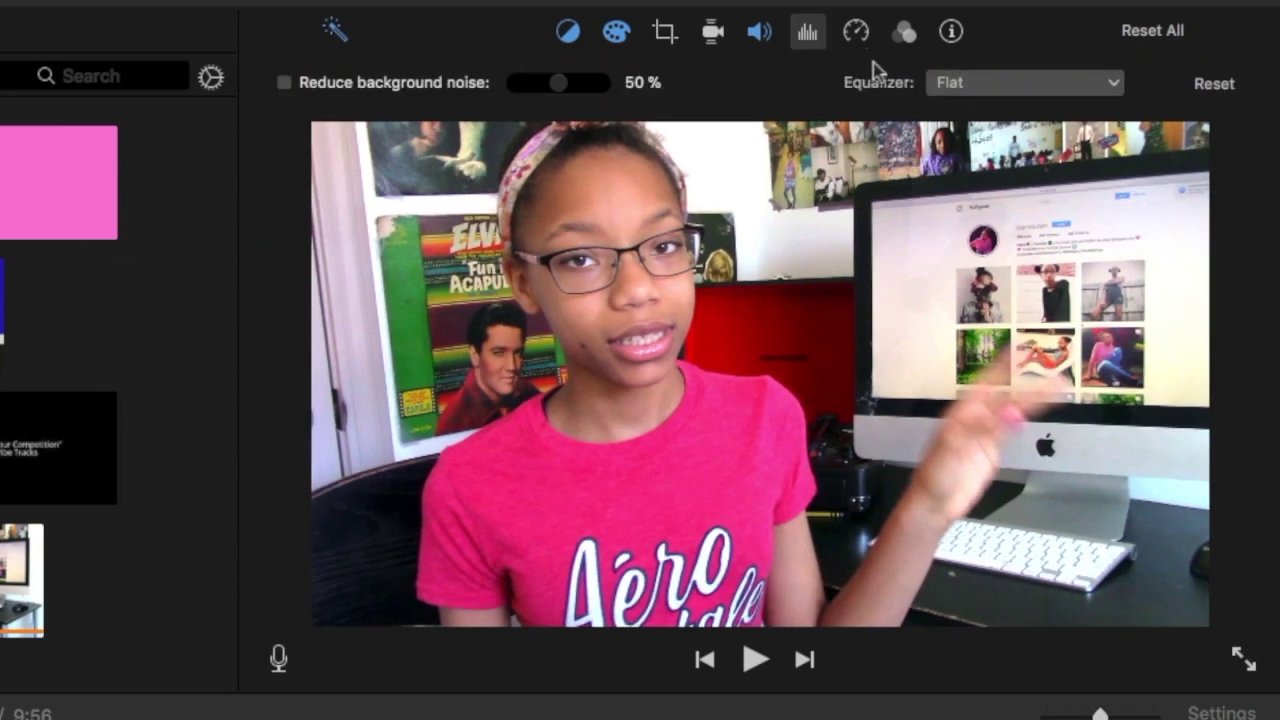
{"action": "left_click", "coordinate": [903, 33]}
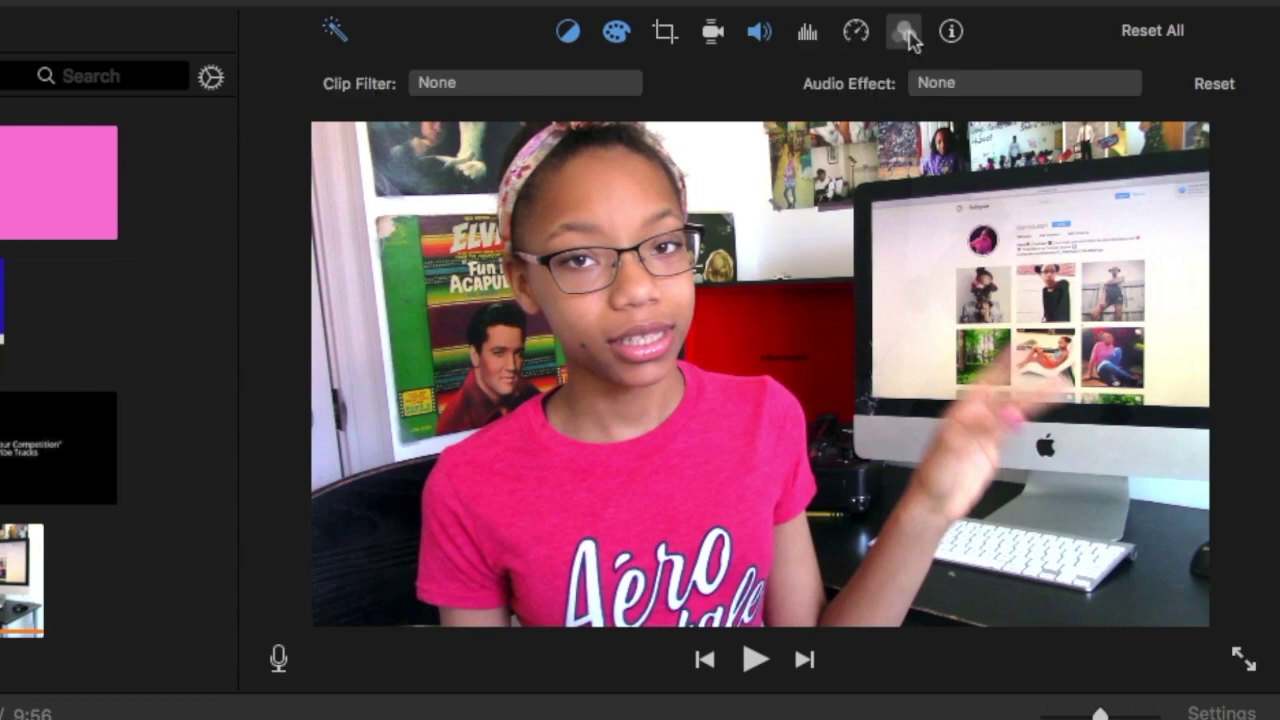
{"action": "left_click", "coordinate": [547, 85]}
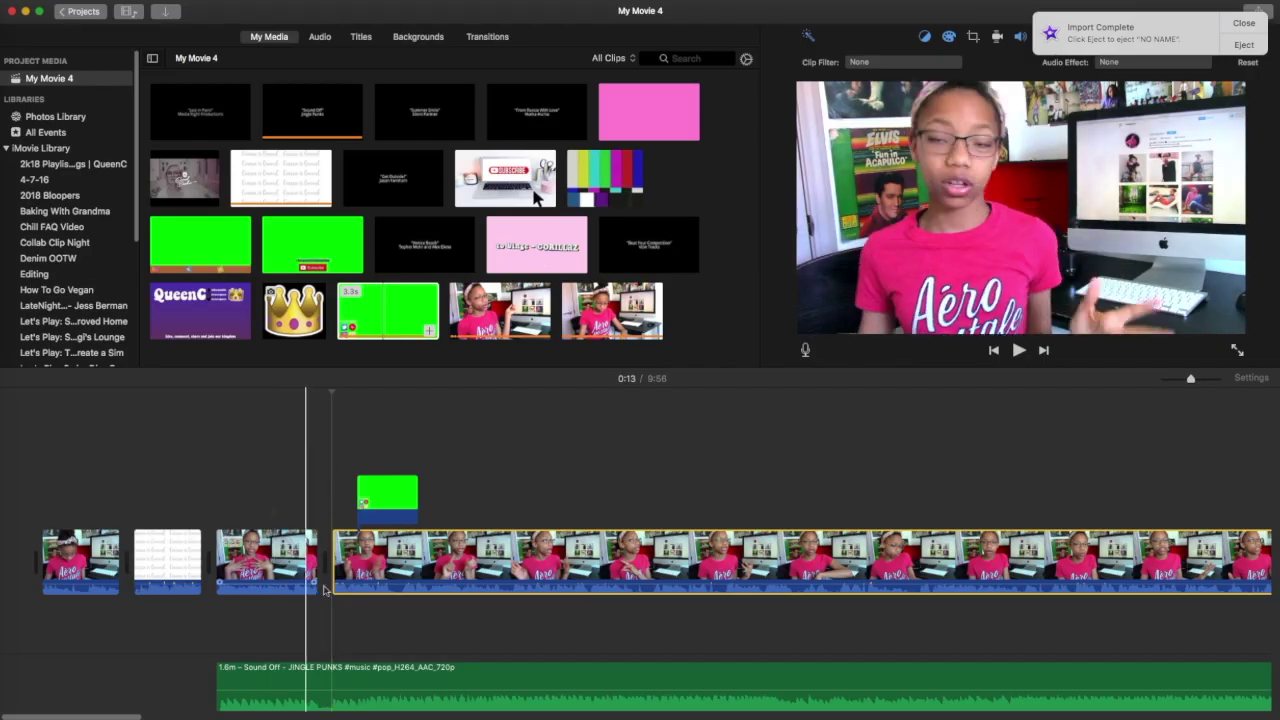
- Cut a section of about 3 seconds out of the long talking clip shortly after its start
{"action": "left_click", "coordinate": [262, 512]}
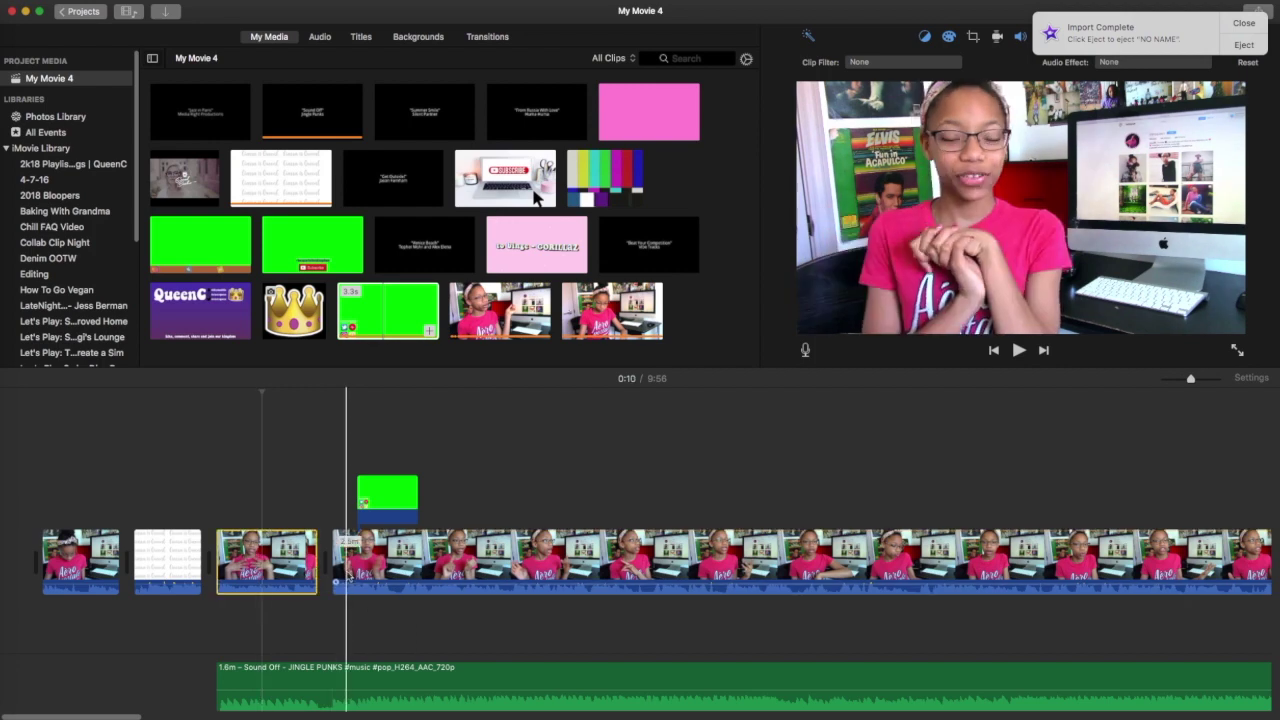
{"action": "left_click_drag", "start_coordinate": [346, 560], "coordinate": [403, 560]}
{"action": "key", "text": "Delete"}
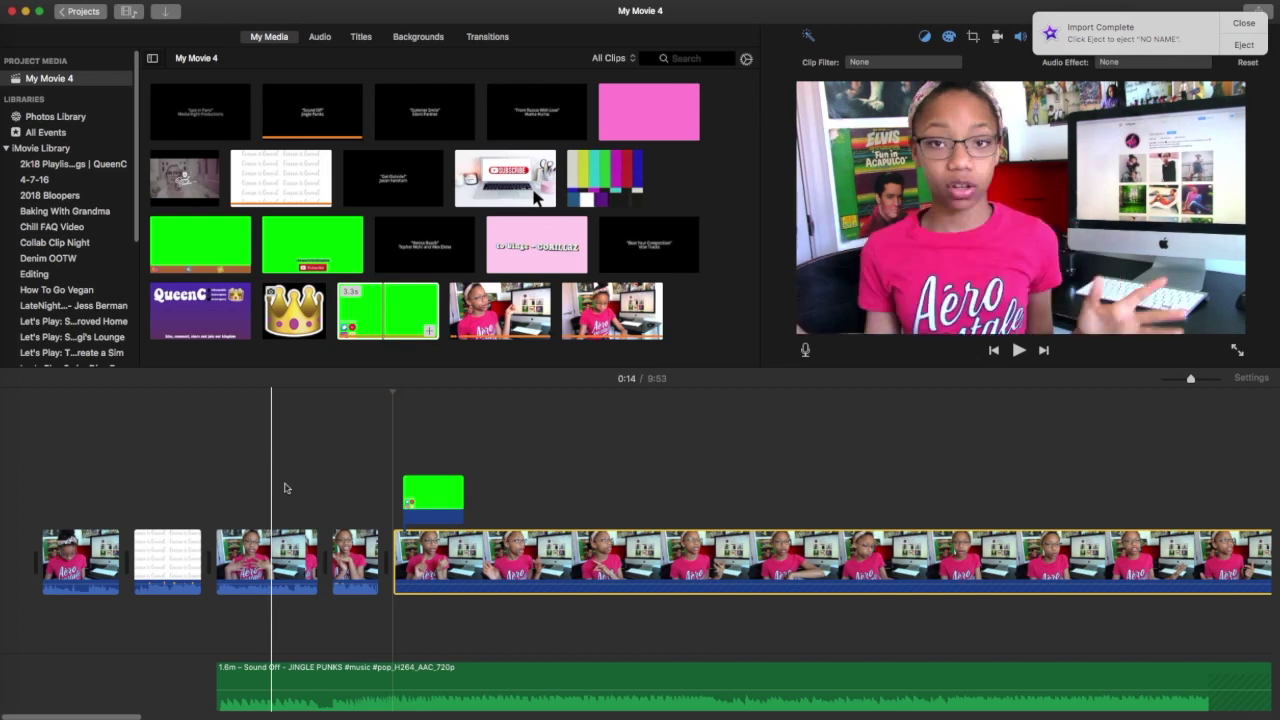
- Delete the short talking clip just ahead of the long talking clip
{"action": "left_click_drag", "start_coordinate": [113, 717], "coordinate": [1230, 705]}
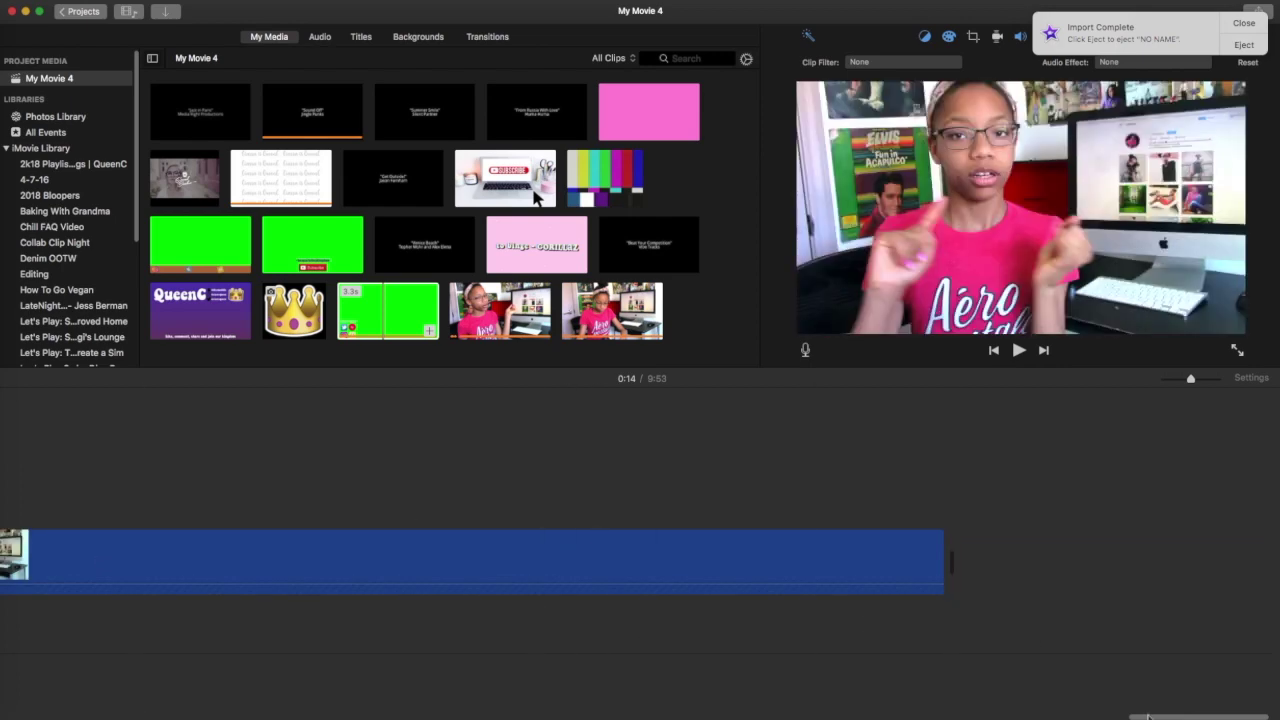
{"action": "scroll", "coordinate": [99, 563], "scroll_direction": "left", "scroll_amount": 10}
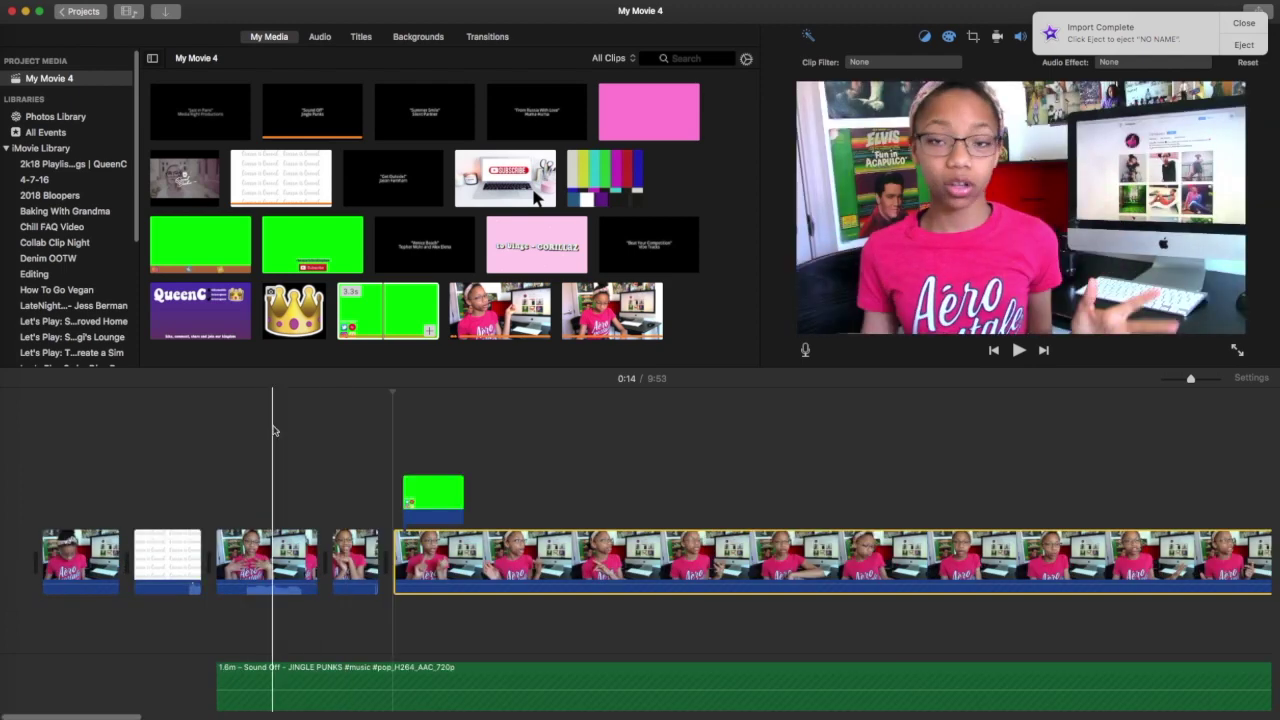
{"action": "left_click", "coordinate": [355, 555]}
{"action": "key", "text": "Delete"}
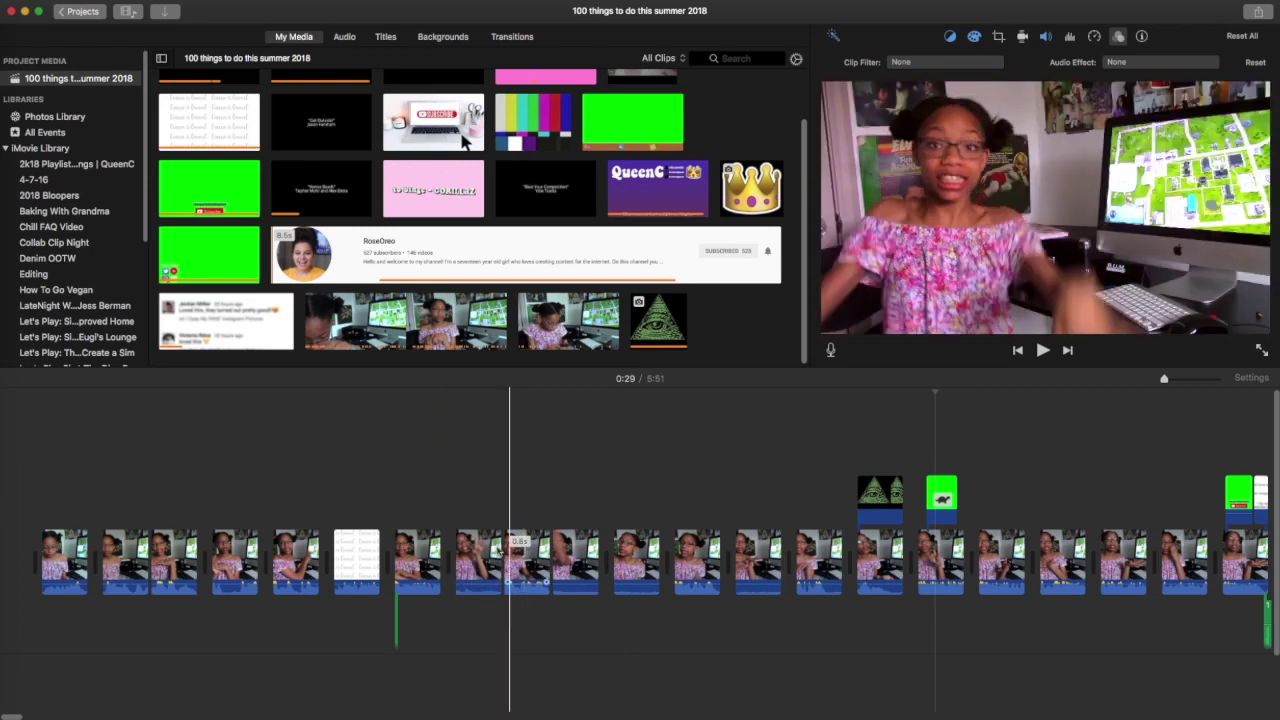
- Try the Fit and Crop to Fill styles on the talking clip at about 0:19, framing the speaker more tightly
{"action": "left_click", "coordinate": [472, 560]}
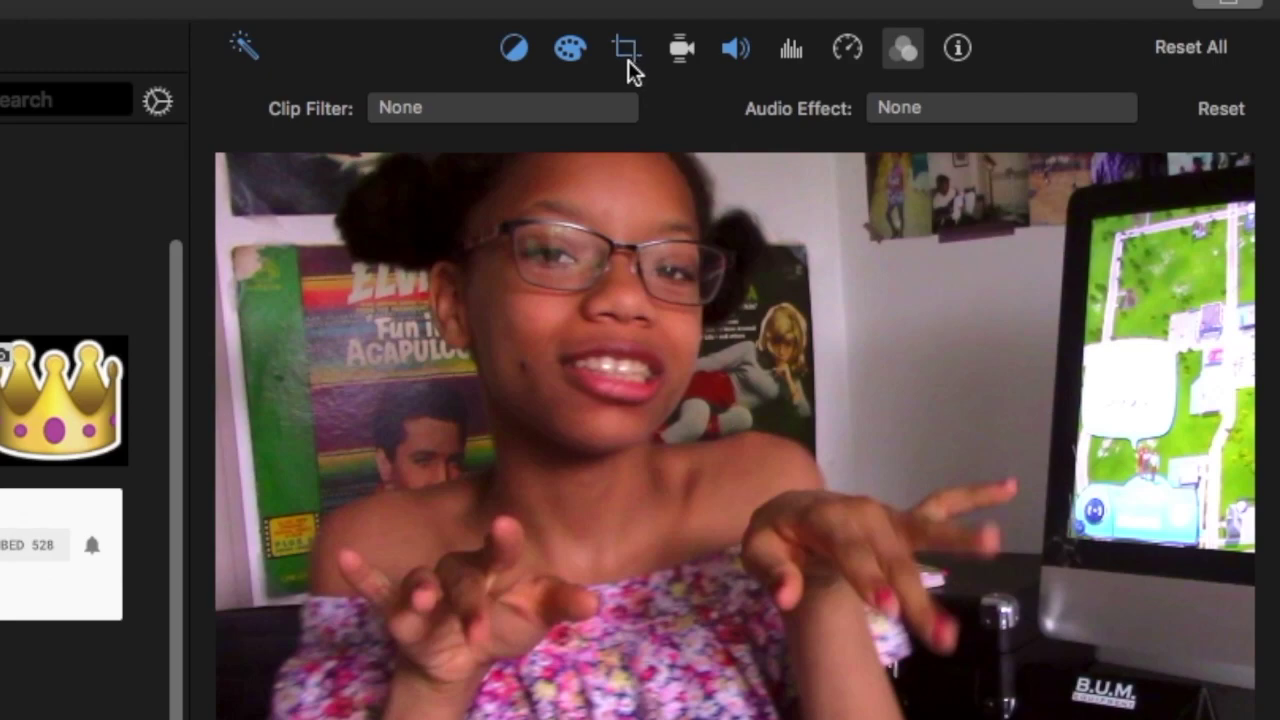
{"action": "left_click", "coordinate": [628, 60]}
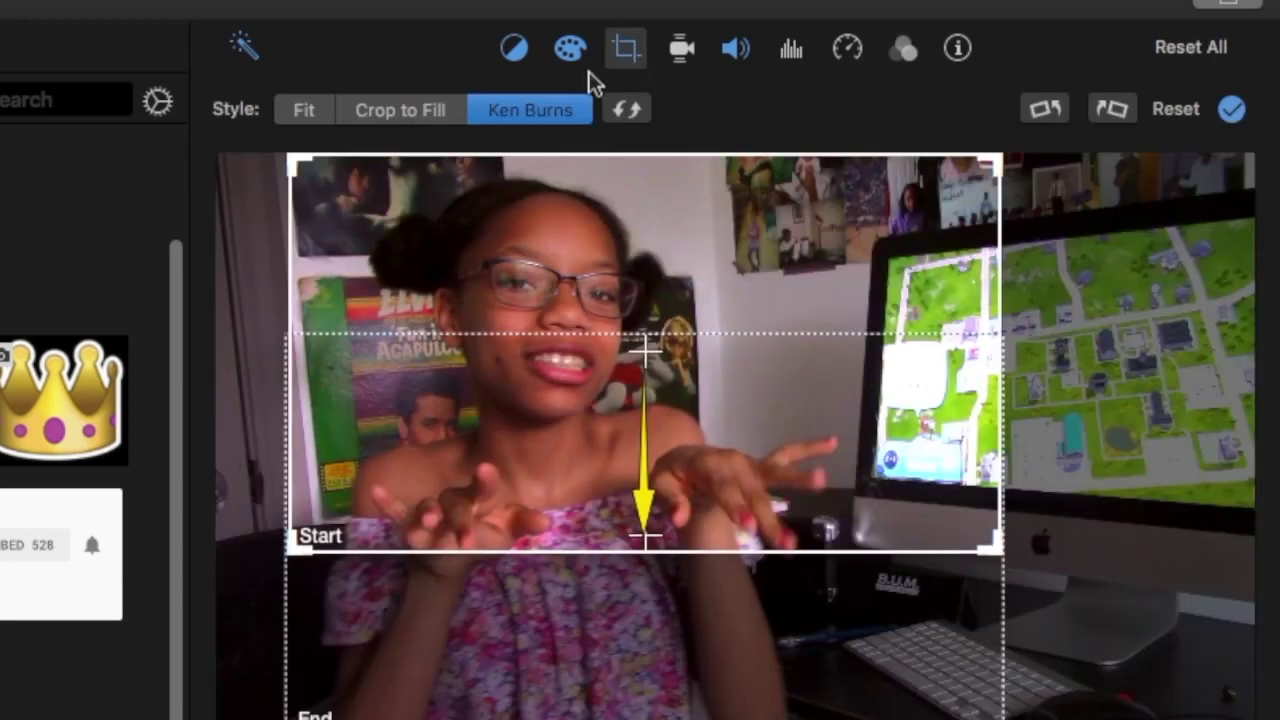
{"action": "left_click", "coordinate": [302, 116]}
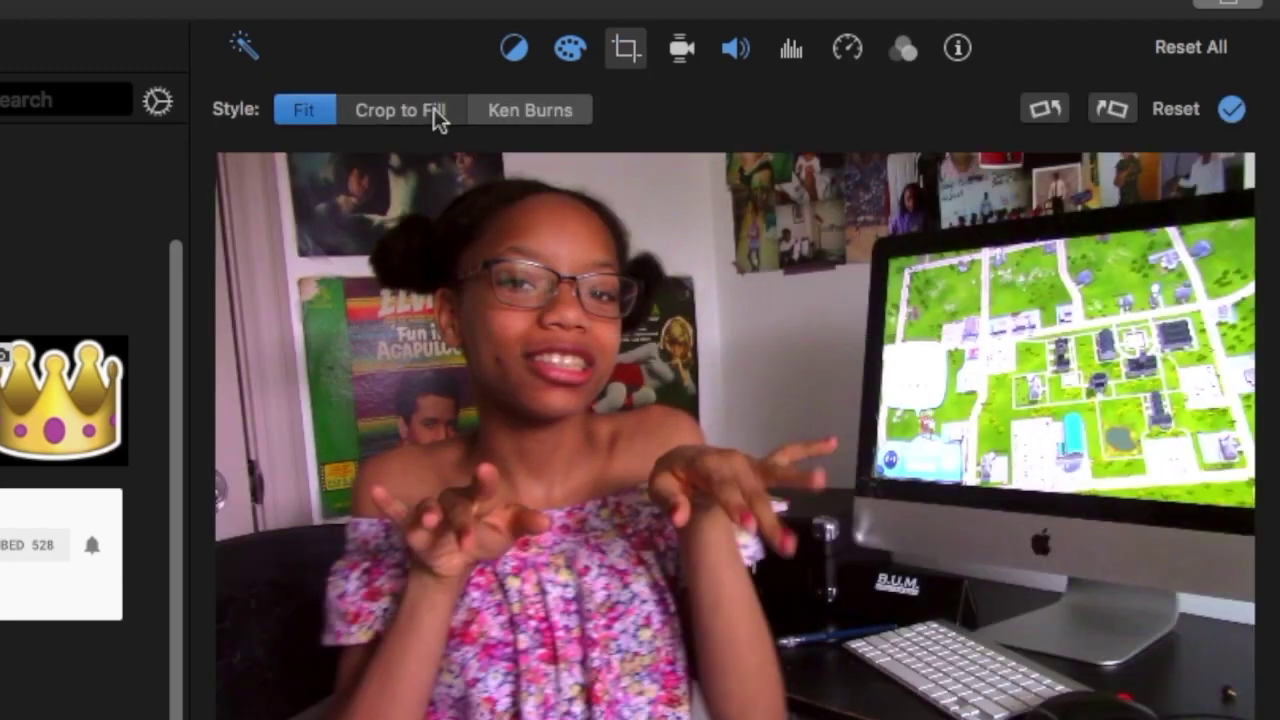
{"action": "left_click", "coordinate": [434, 114]}
{"action": "left_click_drag", "start_coordinate": [1155, 682], "coordinate": [948, 562]}
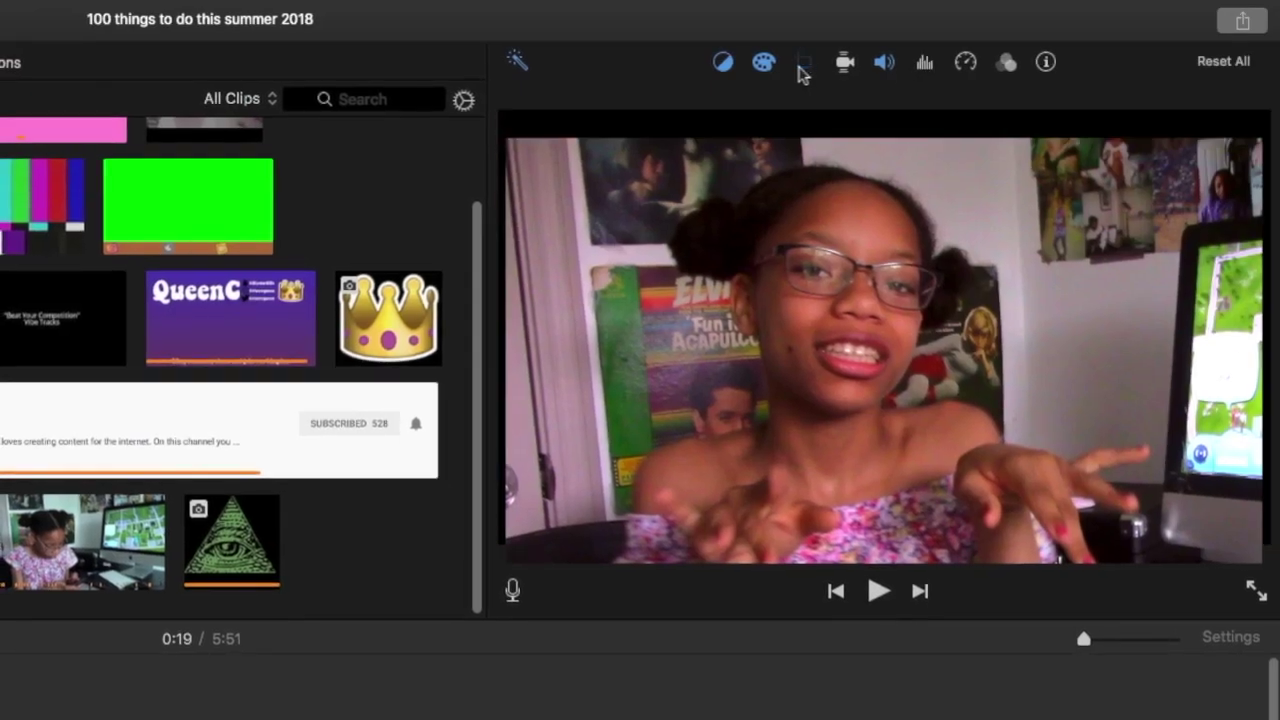
- Apply the Ken Burns style to the 0:19 talking clip, with the End frame below the Start frame
{"action": "left_click", "coordinate": [802, 62]}
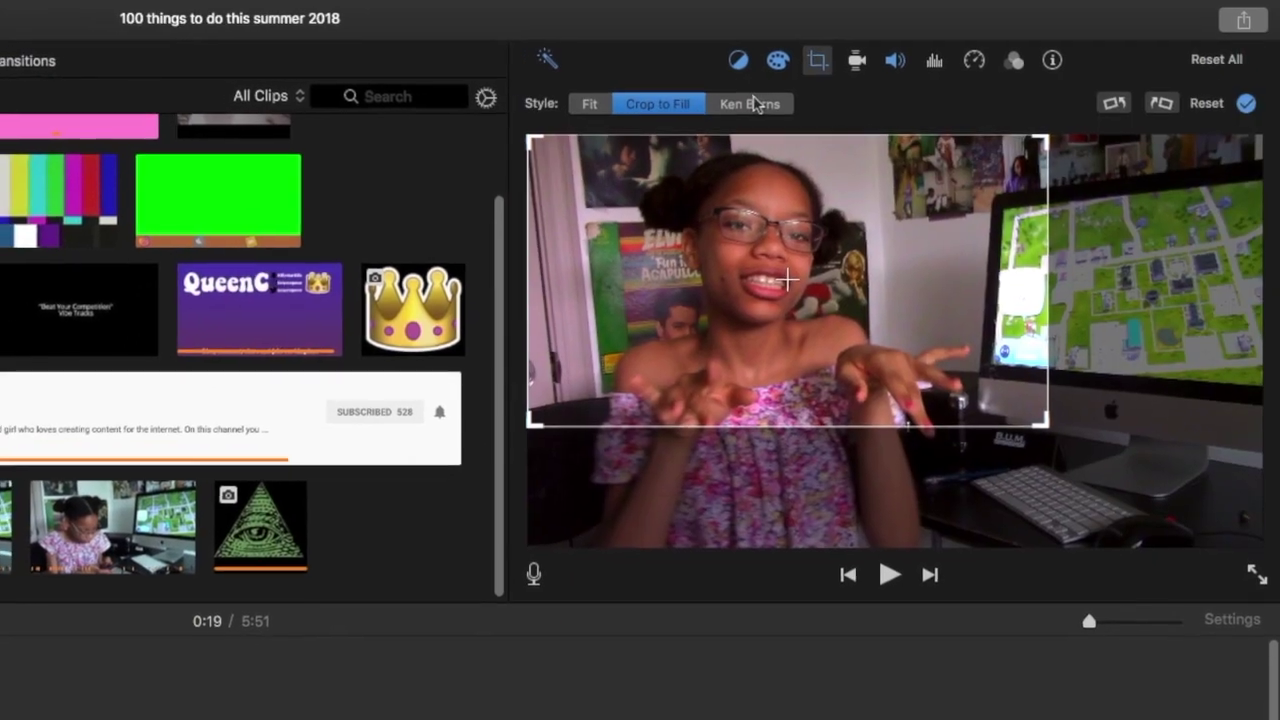
{"action": "left_click", "coordinate": [732, 107]}
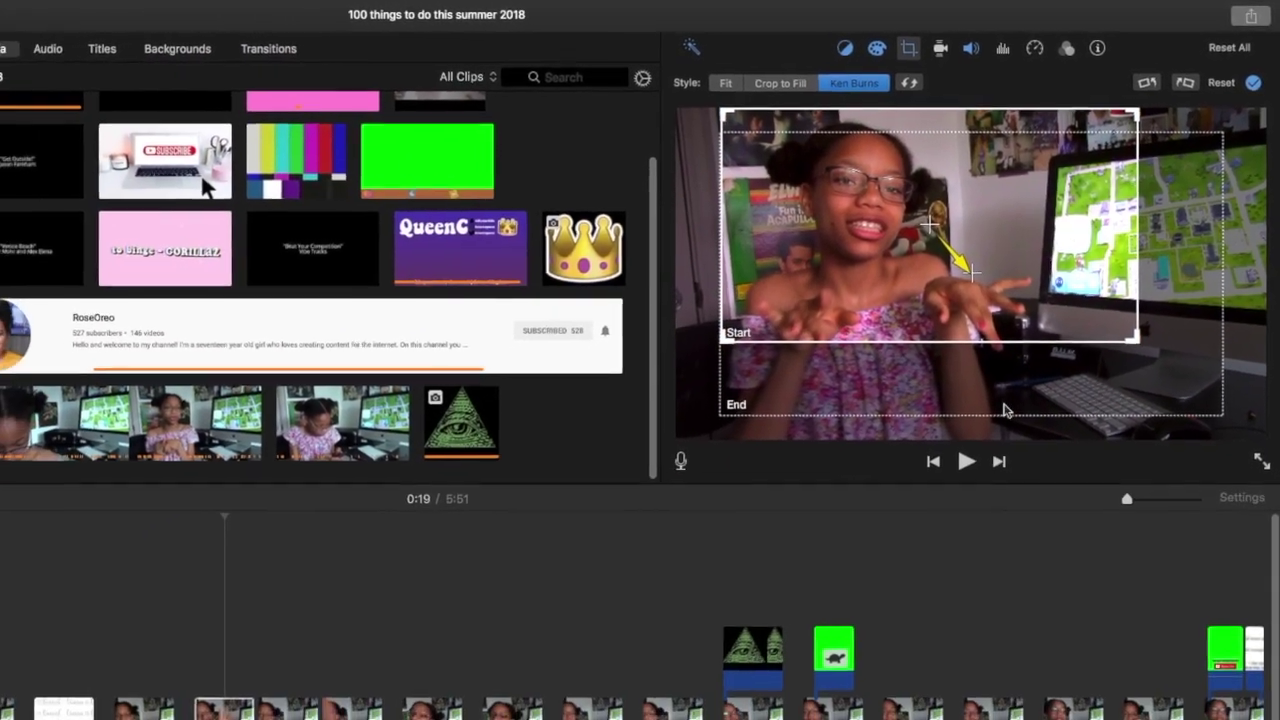
{"action": "left_click", "coordinate": [937, 425]}
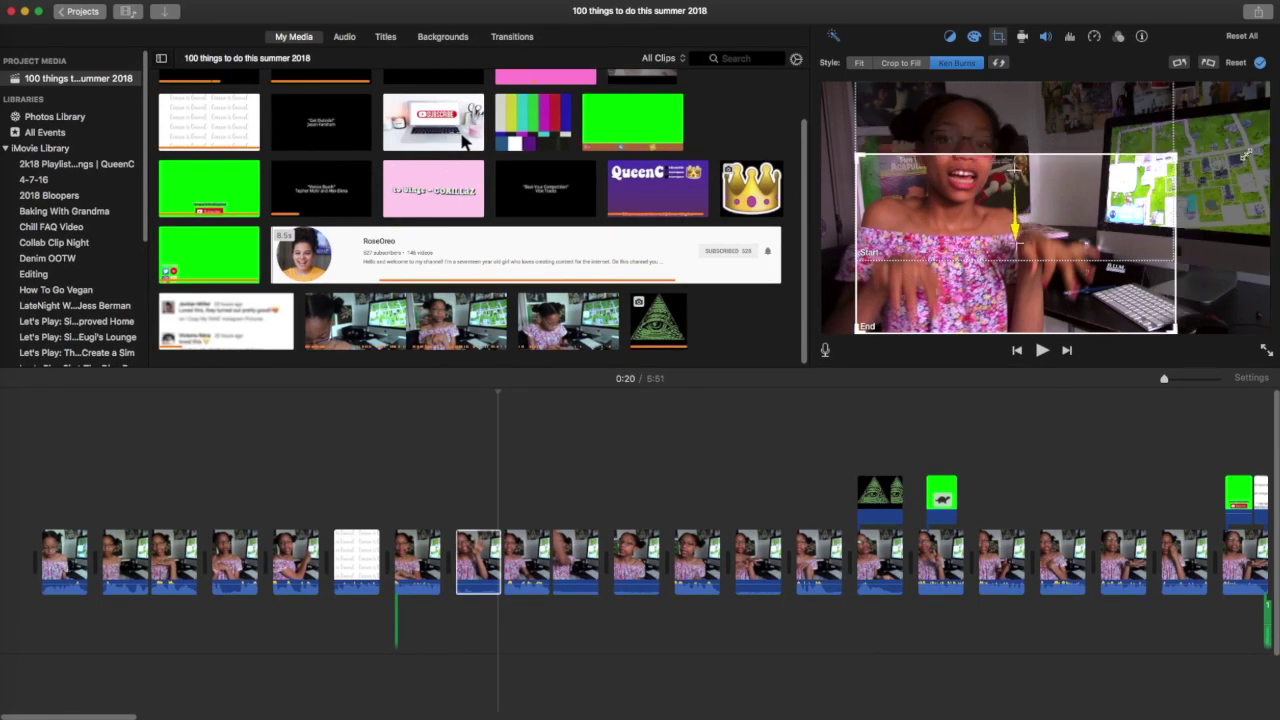
- Play the footage after the Ken Burns clip and look through the rest of the project's timeline
{"action": "left_click", "coordinate": [447, 517]}
{"action": "key", "text": "space"}
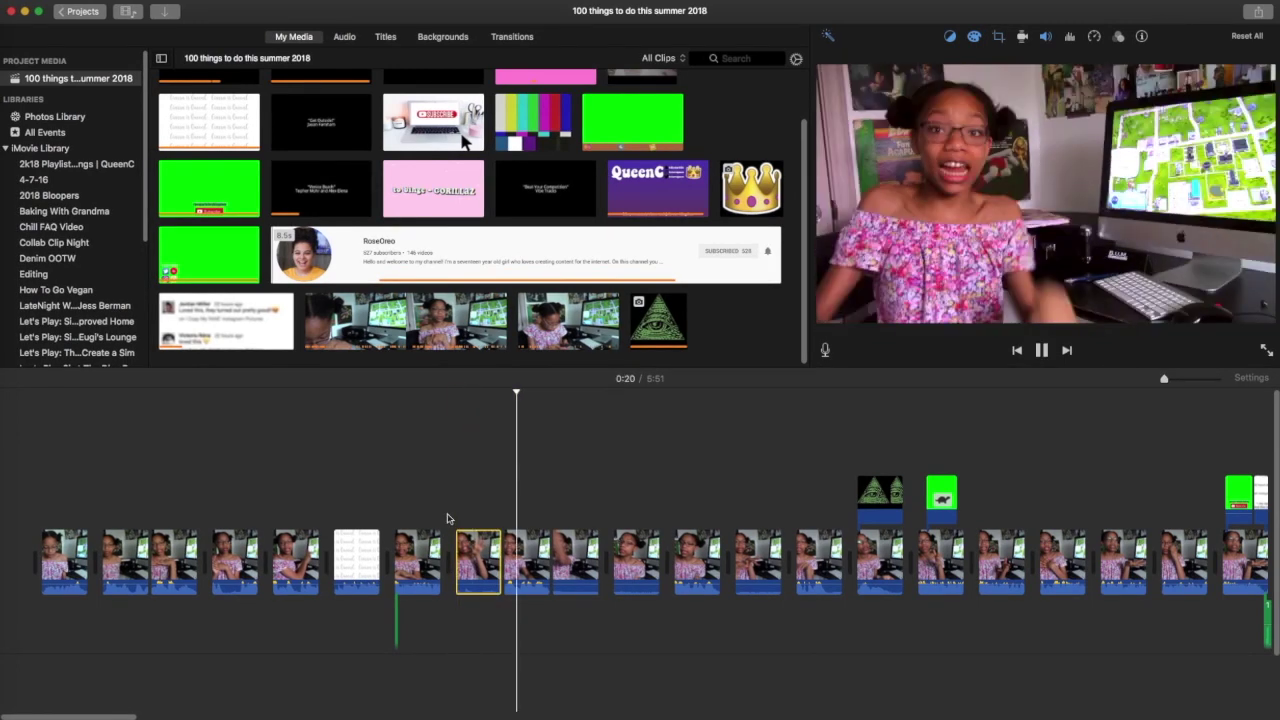
{"action": "key", "text": "space"}
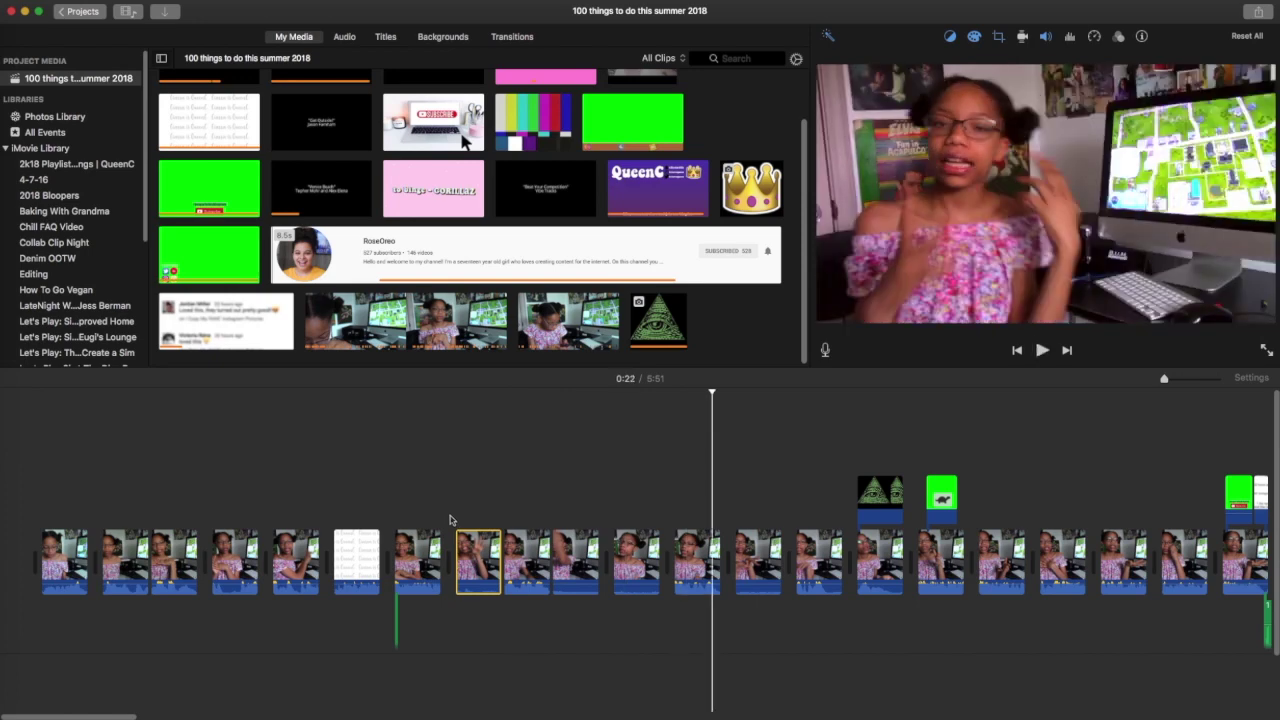
{"action": "scroll", "coordinate": [450, 519], "scroll_direction": "right", "scroll_amount": 10}
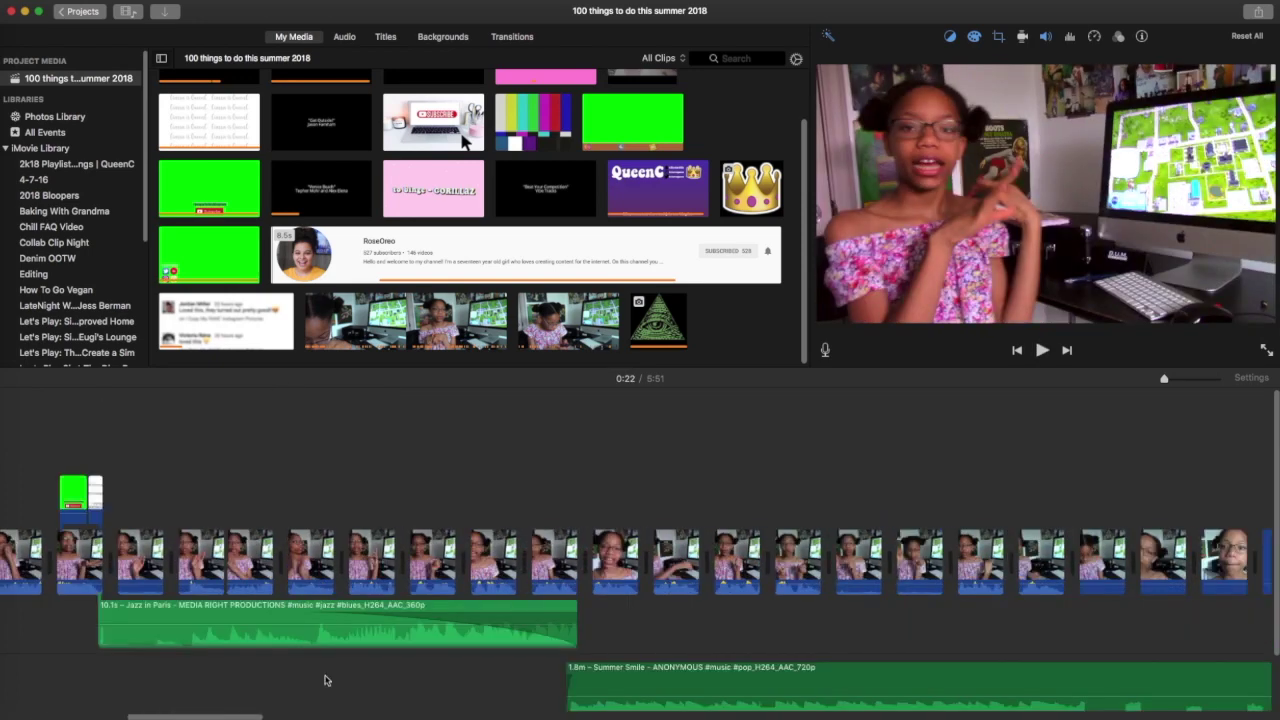
{"action": "scroll", "coordinate": [361, 674], "scroll_direction": "right", "scroll_amount": 5}
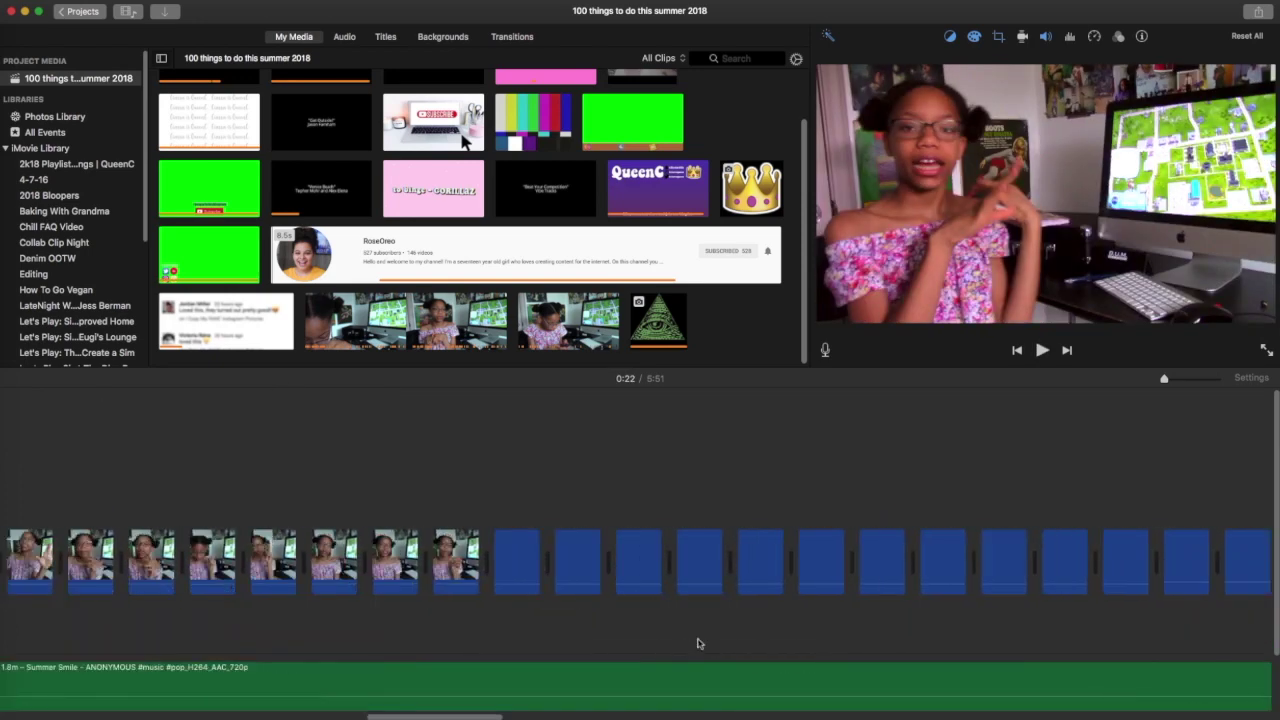
{"action": "scroll", "coordinate": [779, 660], "scroll_direction": "right", "scroll_amount": 15}
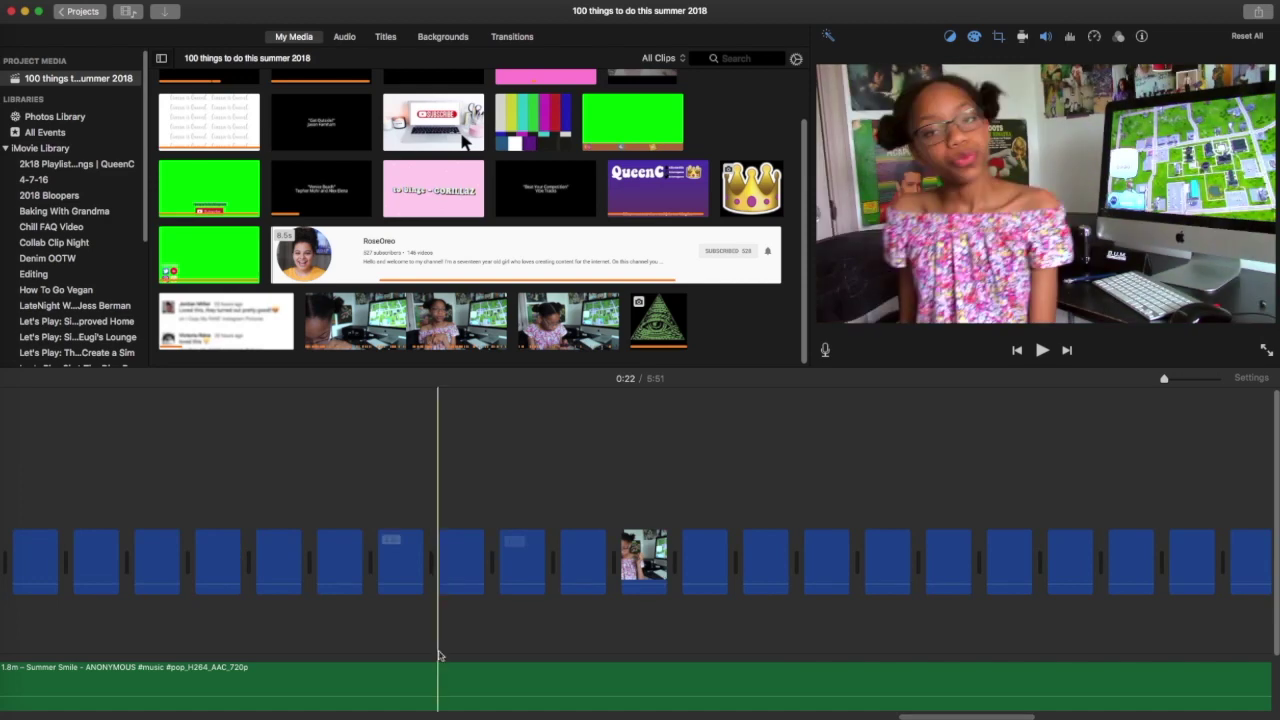